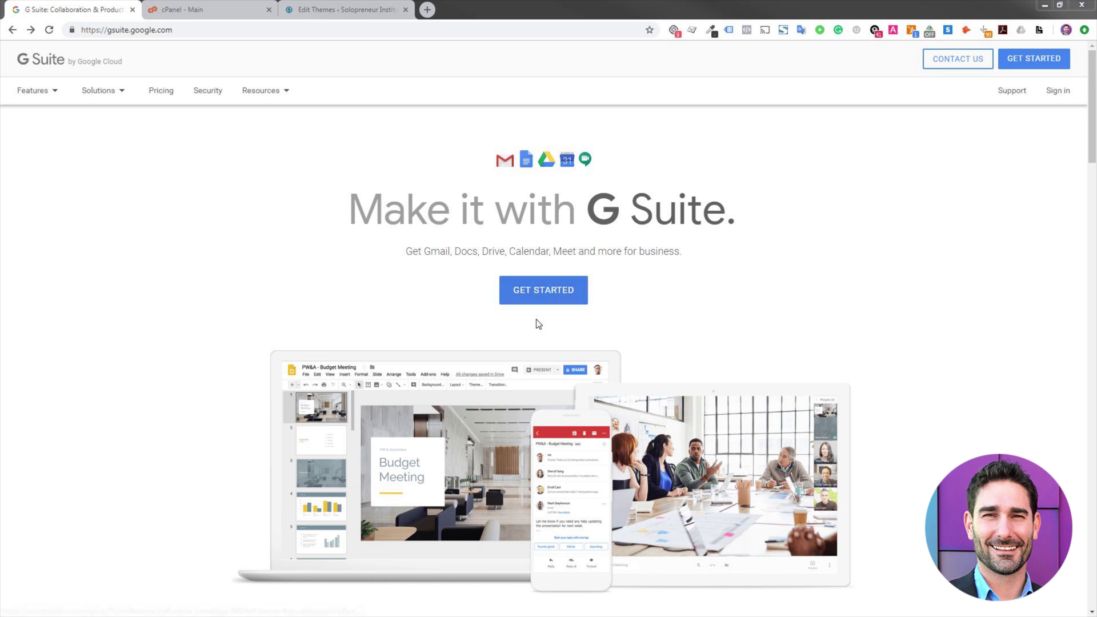
- Start the G Suite sign-up from the gsuite.google.com home page
click(551, 290)
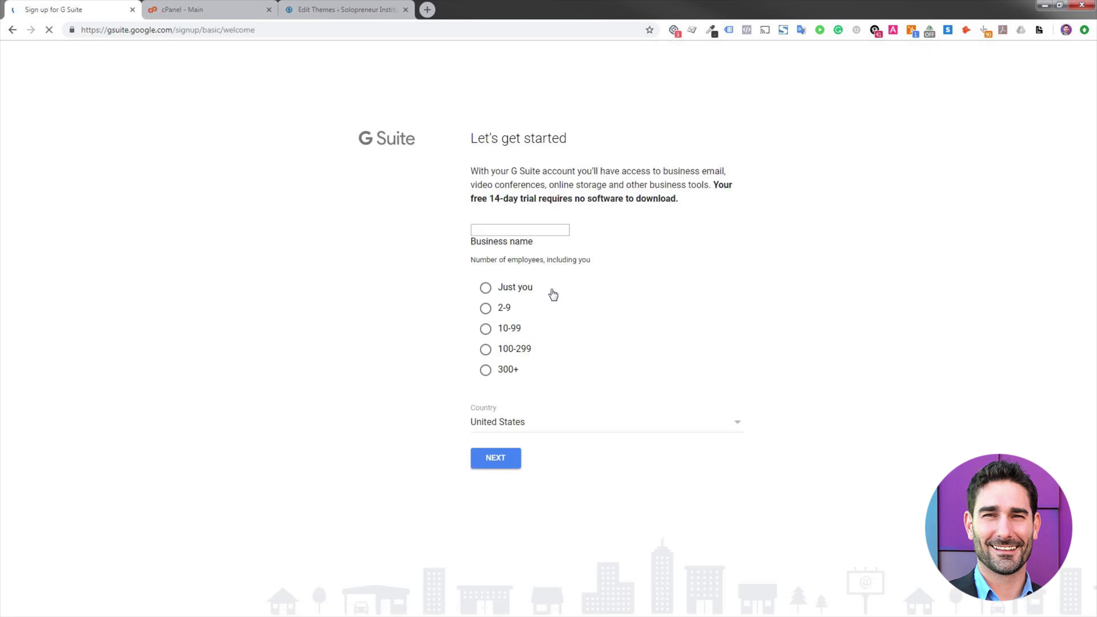
- Enter 'Solopreneur Institute' as the business name, choose 'Just you' for employees, and continue
click(526, 249)
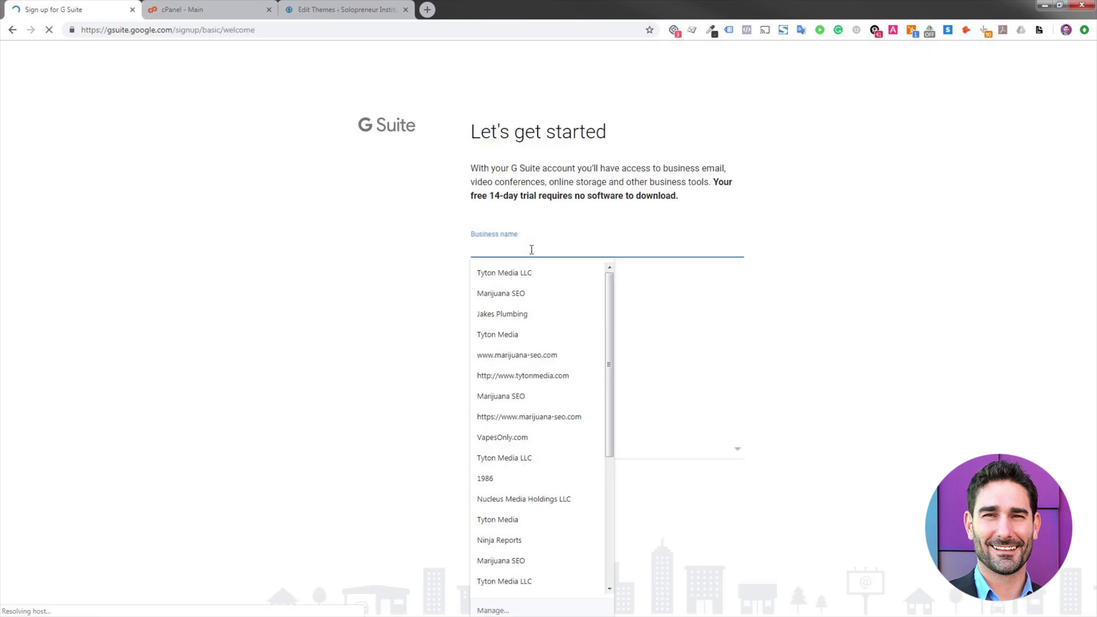
text(Solopremei)
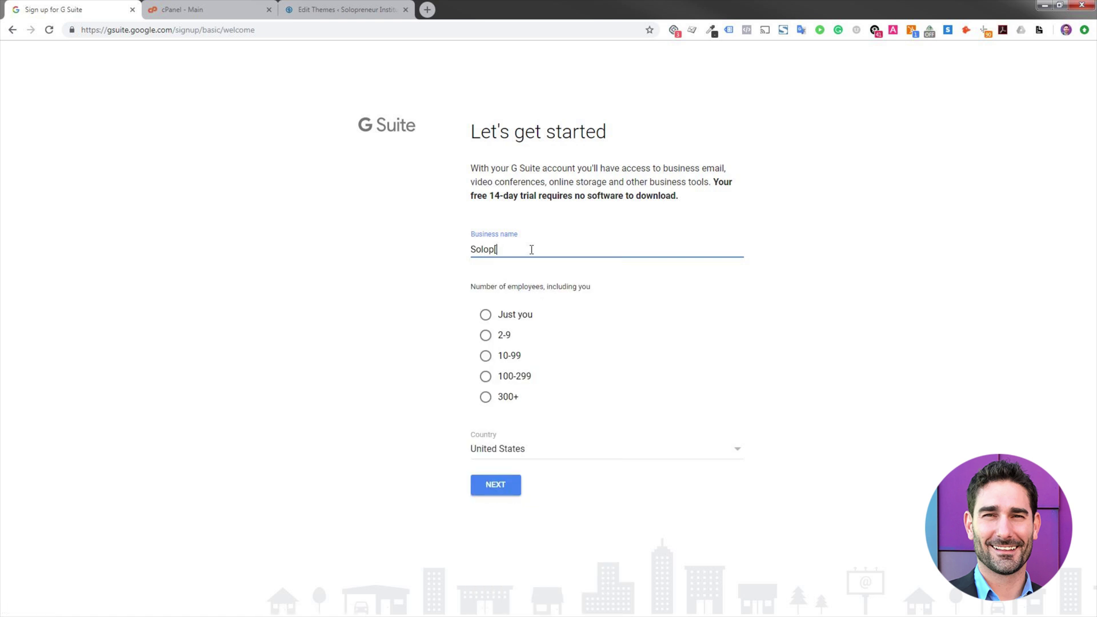
key(BackSpace)
key(BackSpace)
key(BackSpace)
text(neur S)
key(BackSpace)
text(Institut)
key(BackSpace)
key(BackSpace)
key(BackSpace)
key(BackSpace)
key(BackSpace)
text(titutute)
key(BackSpace)
key(BackSpace)
key(BackSpace)
key(BackSpace)
key(BackSpace)
key(BackSpace)
key(BackSpace)
text(itute)
click(517, 317)
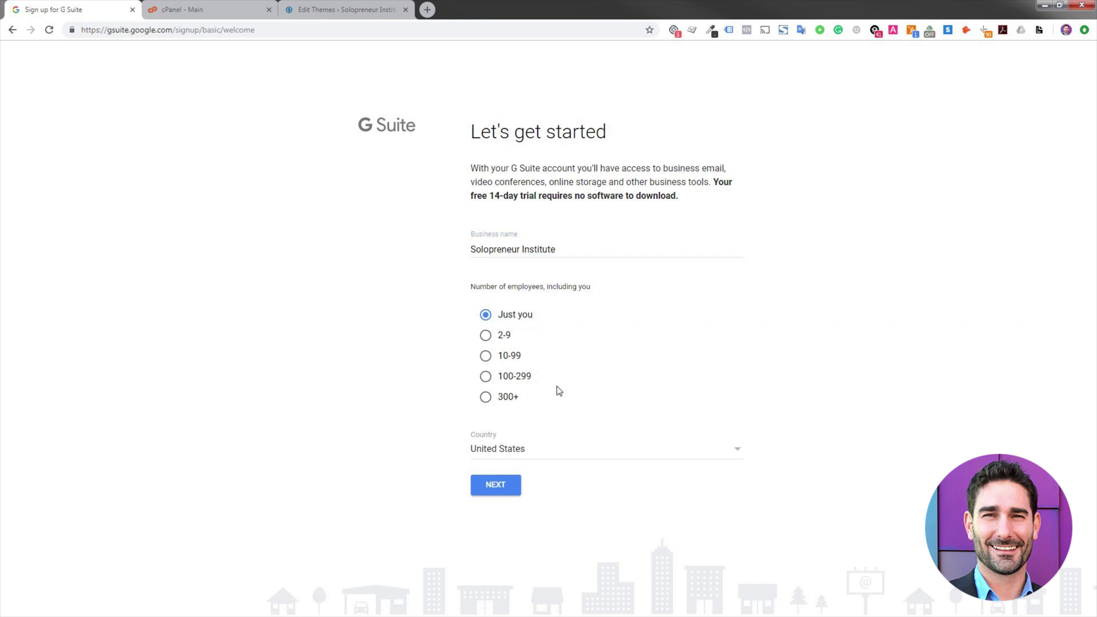
click(496, 487)
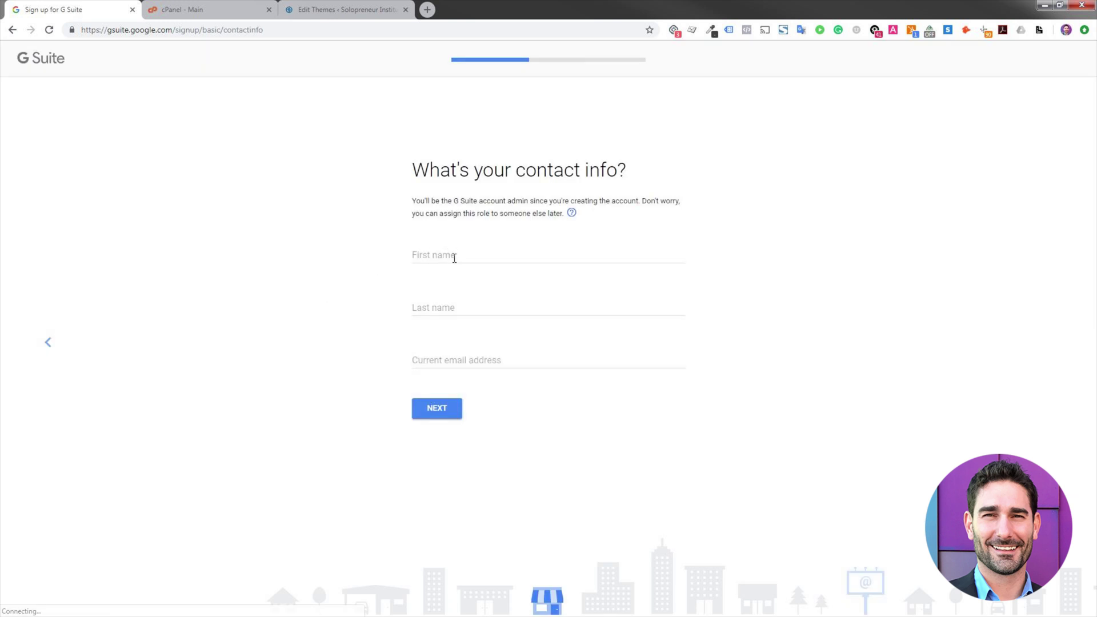
- Enter the admin's first name, last name and current email address, then submit them
click(454, 258)
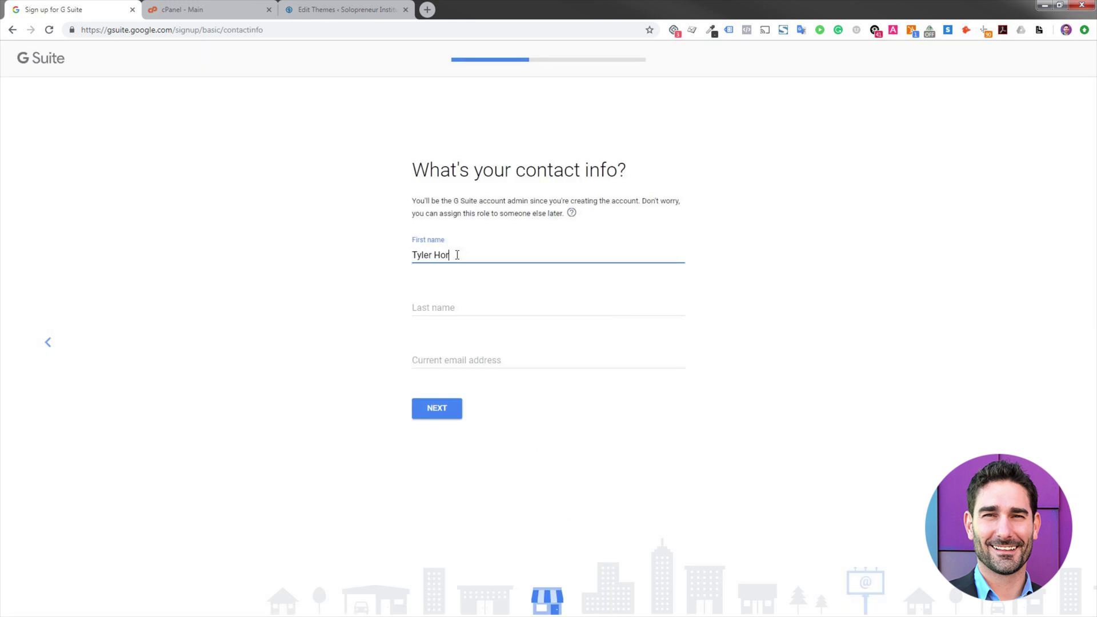
key(Tab)
key(Tab)
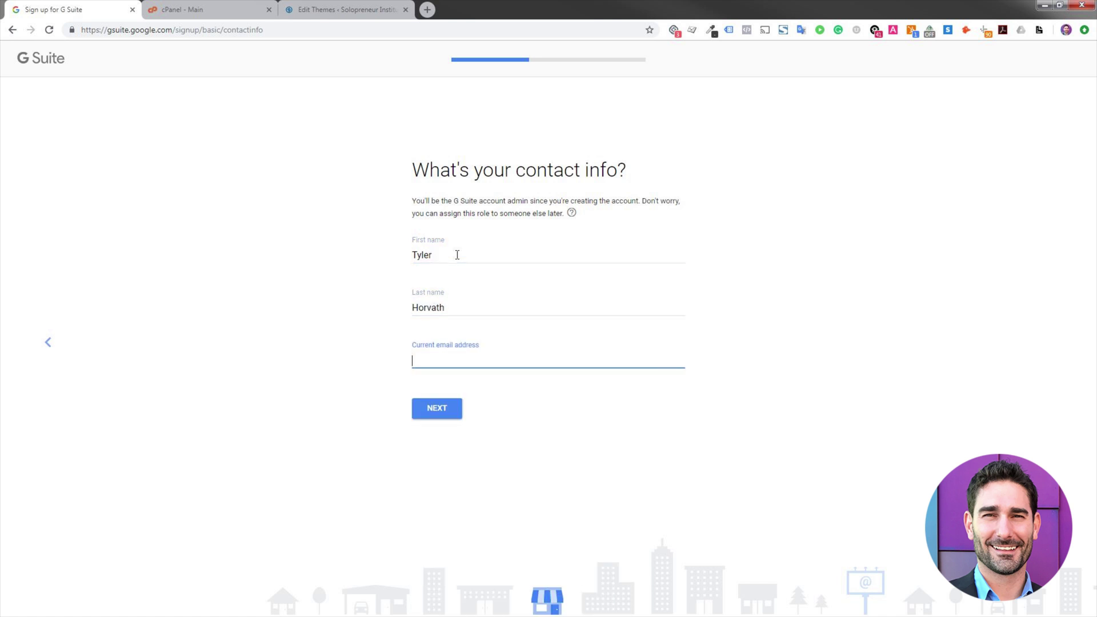
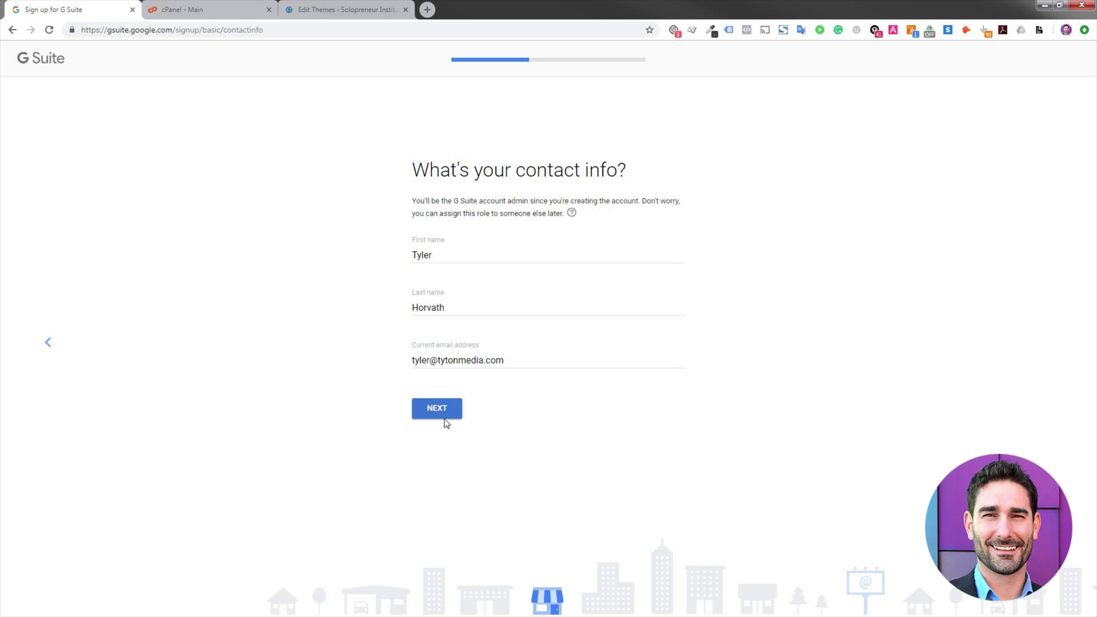
click(444, 422)
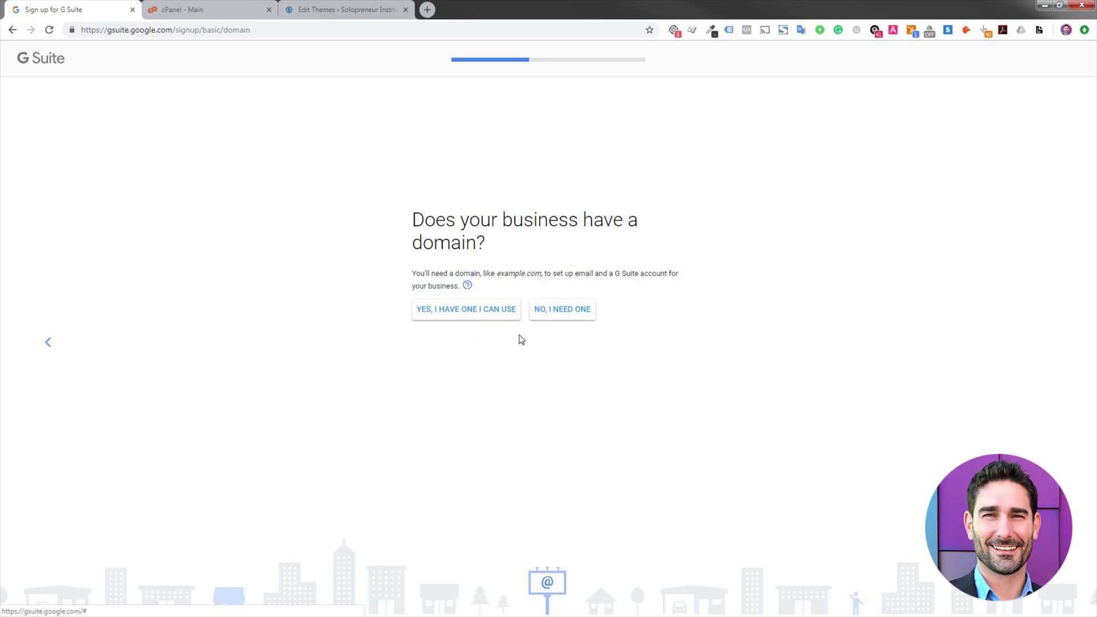
- Enter solopreneurinstitute.com as the existing domain, trimming the pasted site URL, and confirm it
click(492, 312)
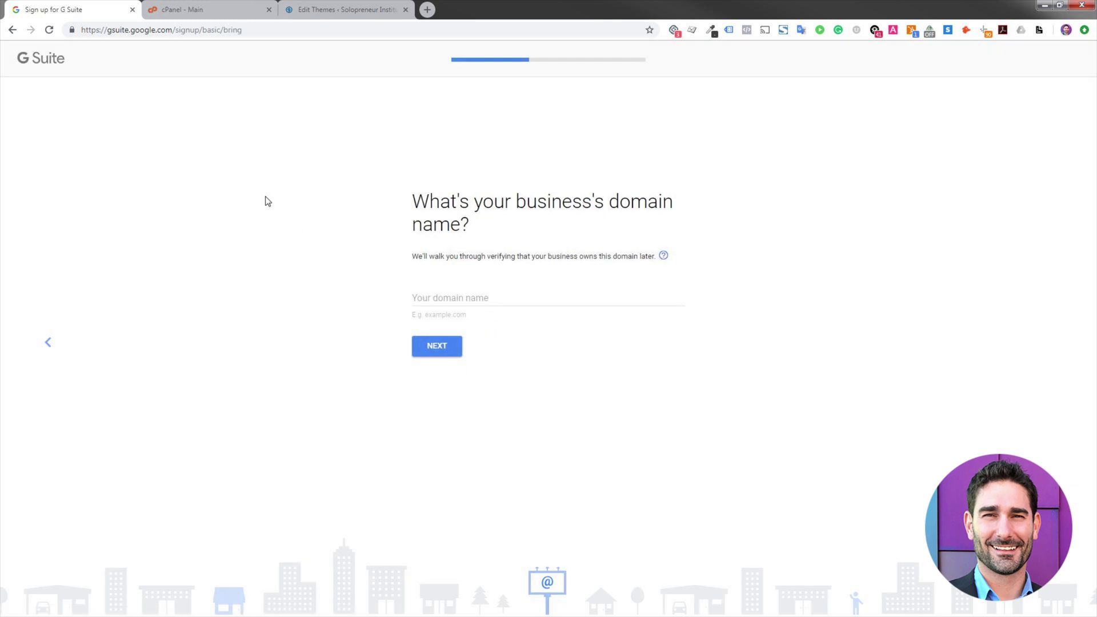
click(334, 9)
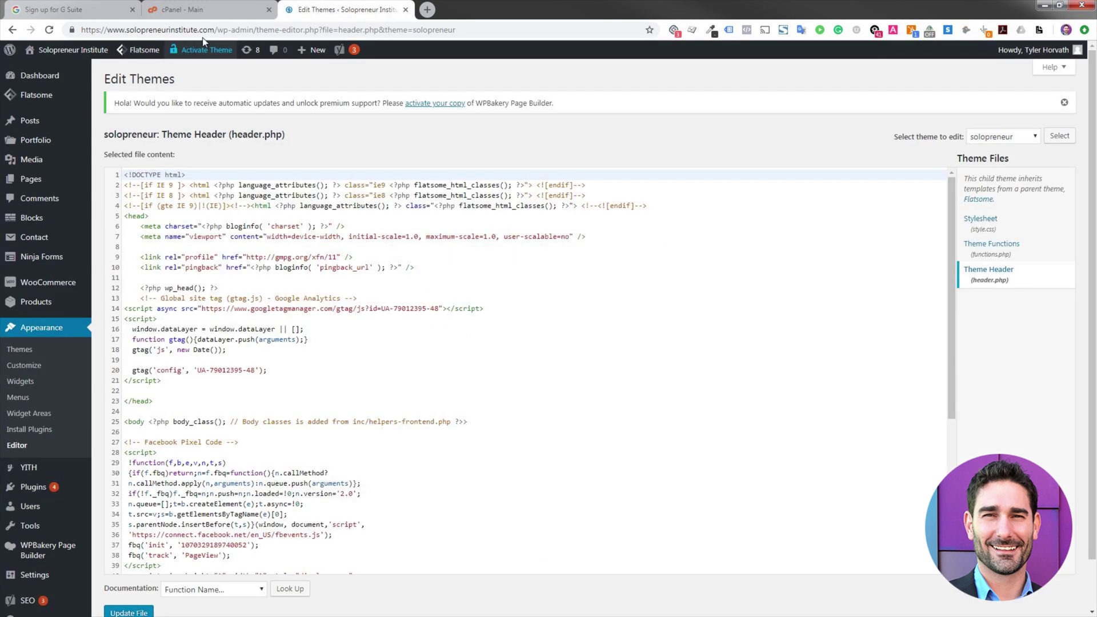
click(92, 9)
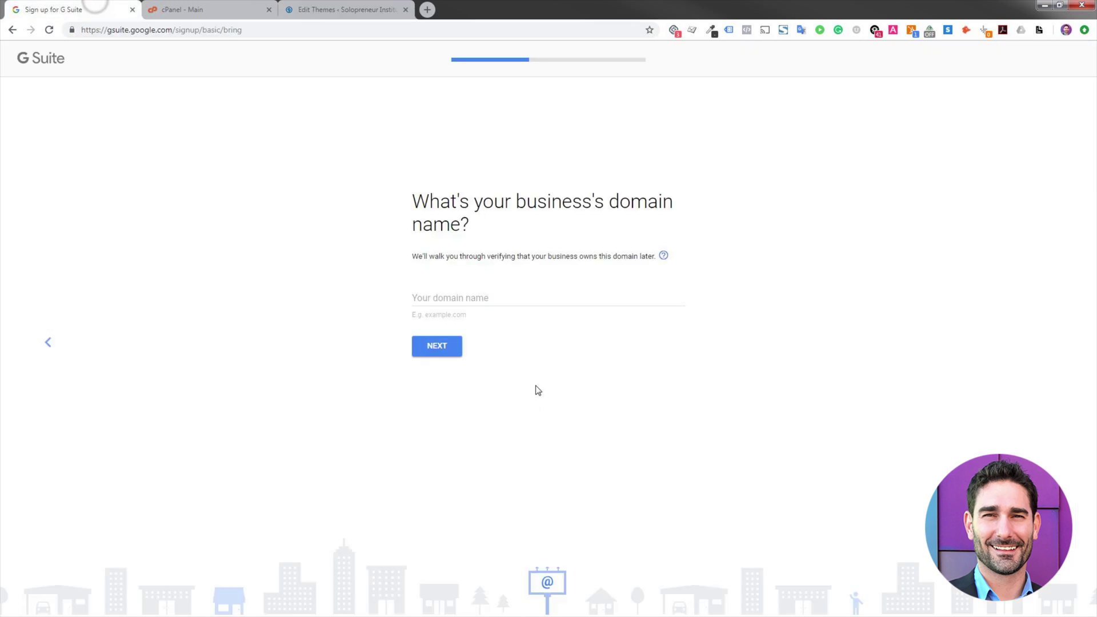
click(485, 303)
text(https://www.solopreneurinstitute.com/)
drag(464, 297, 357, 334)
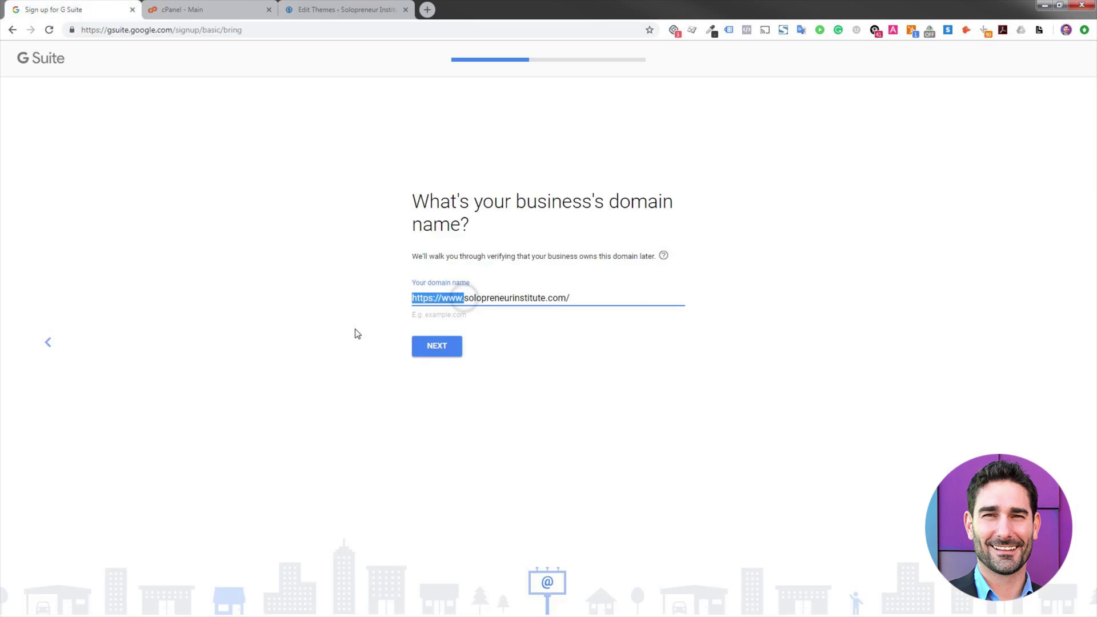
key(BackSpace)
click(544, 294)
key(BackSpace)
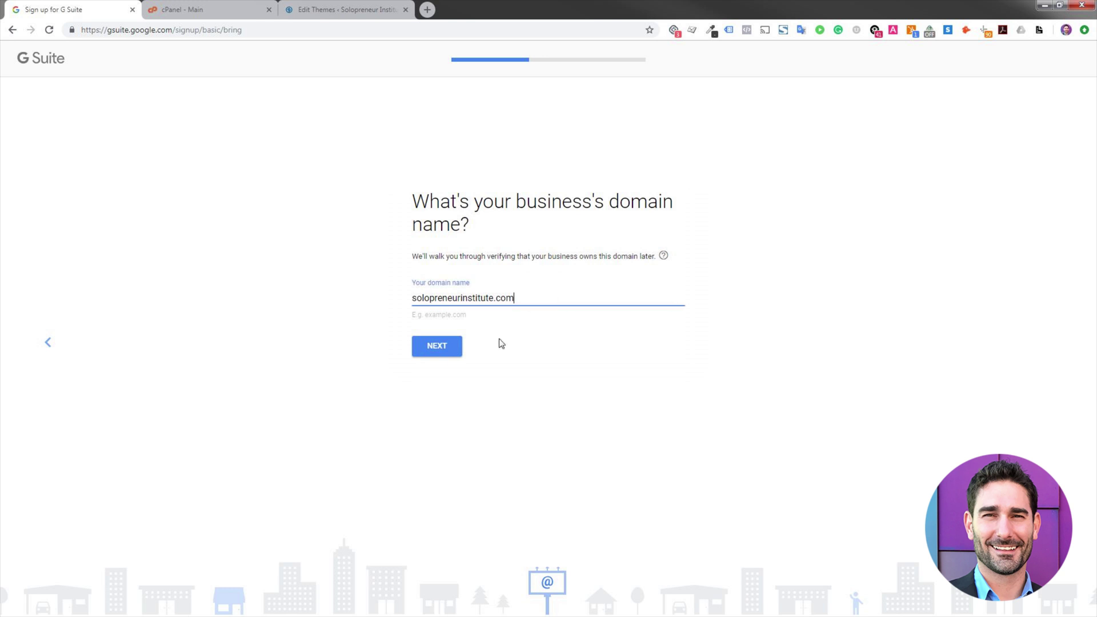
click(448, 347)
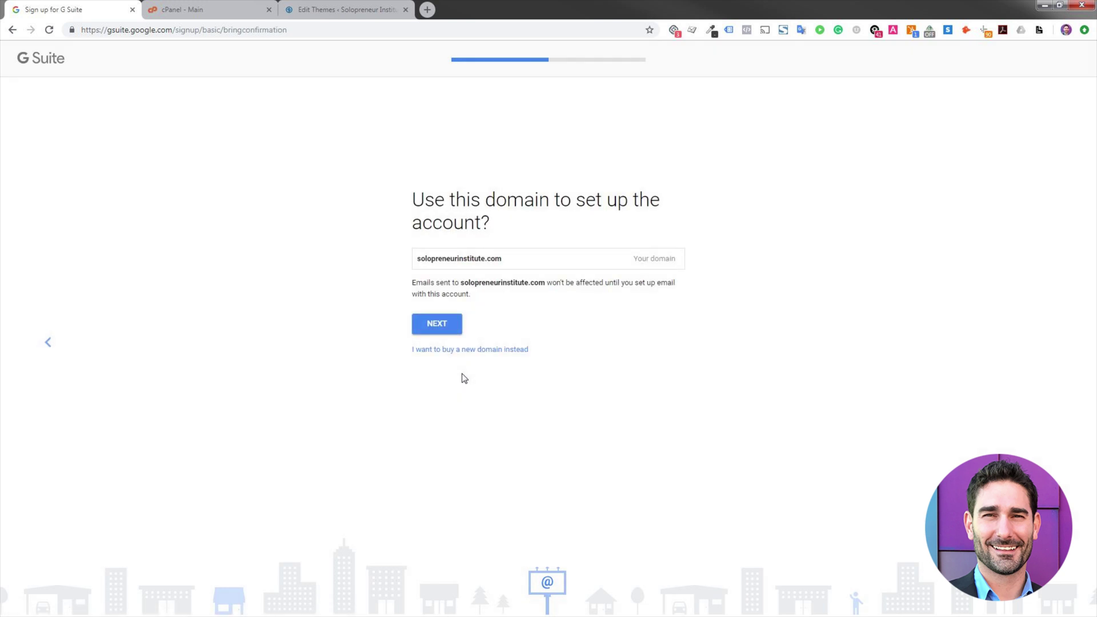
click(442, 334)
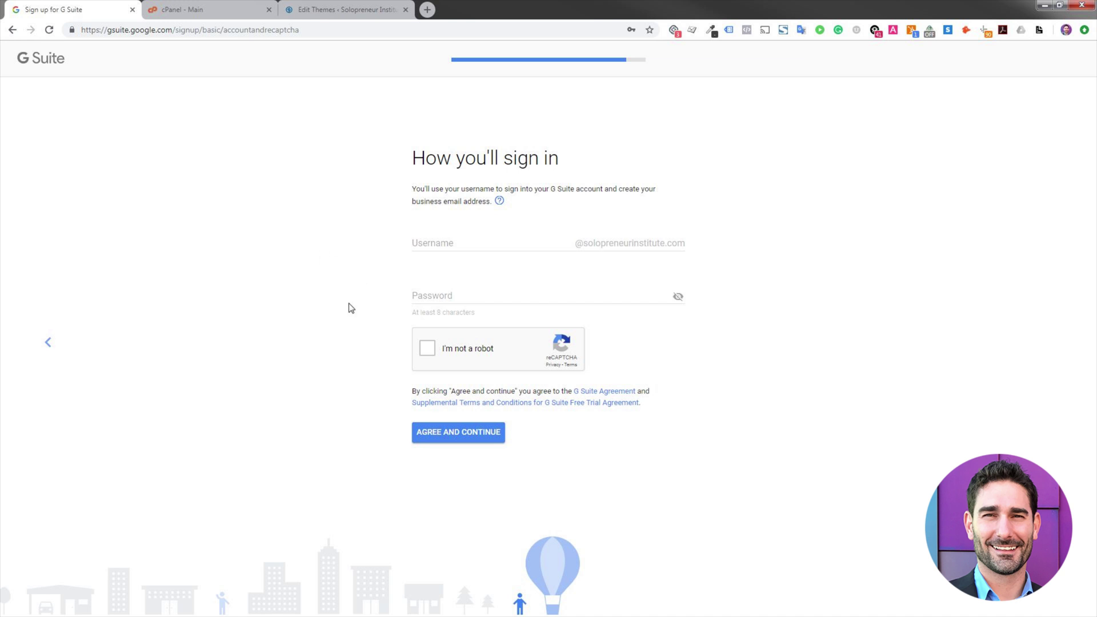
- Enter a sign-in username and password, pass the robot check, and agree to the terms
click(456, 246)
text(tyler)
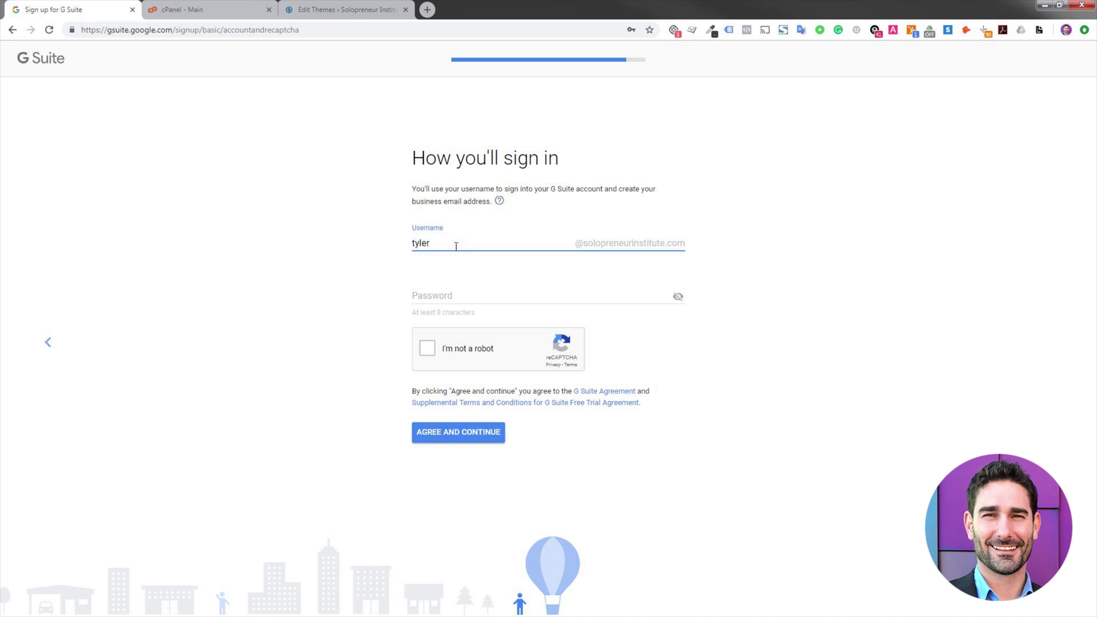
key(Tab)
text(•••••••••)
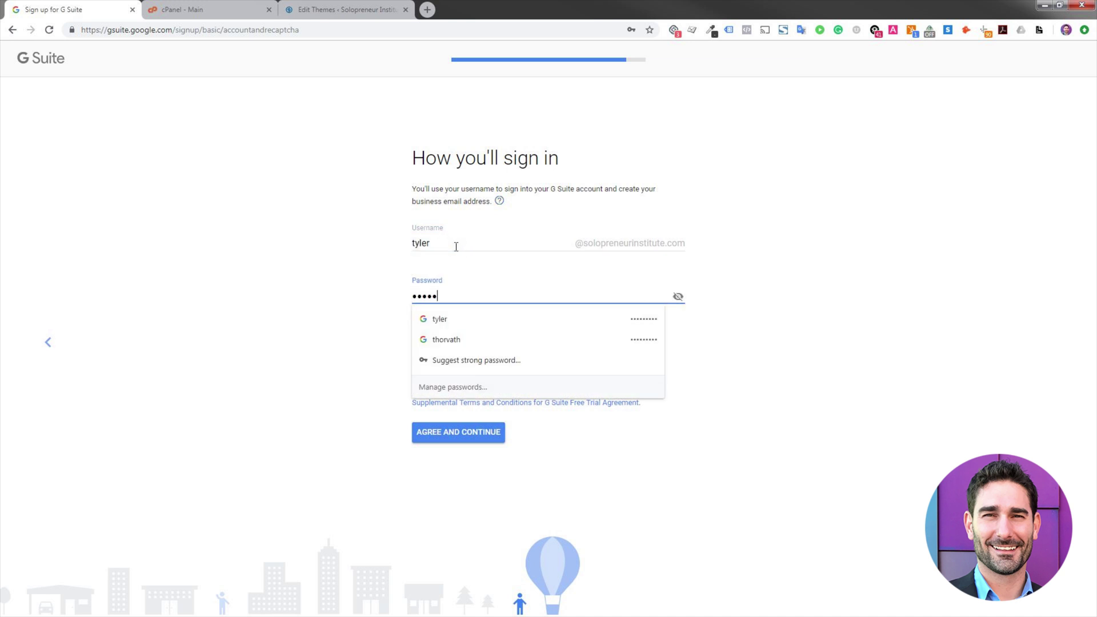
click(419, 242)
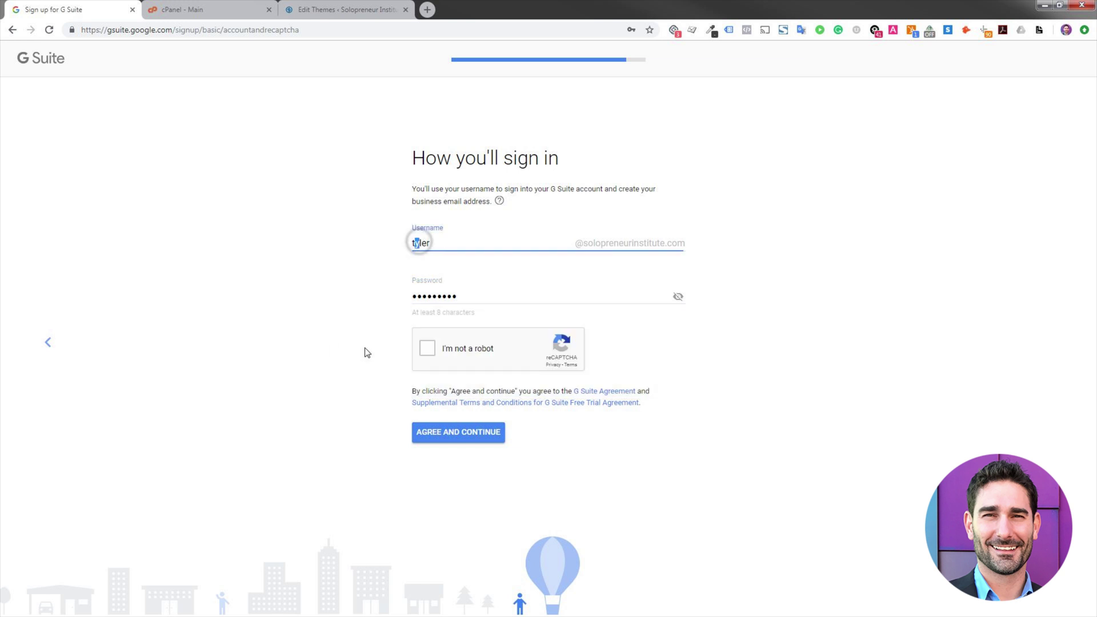
click(484, 350)
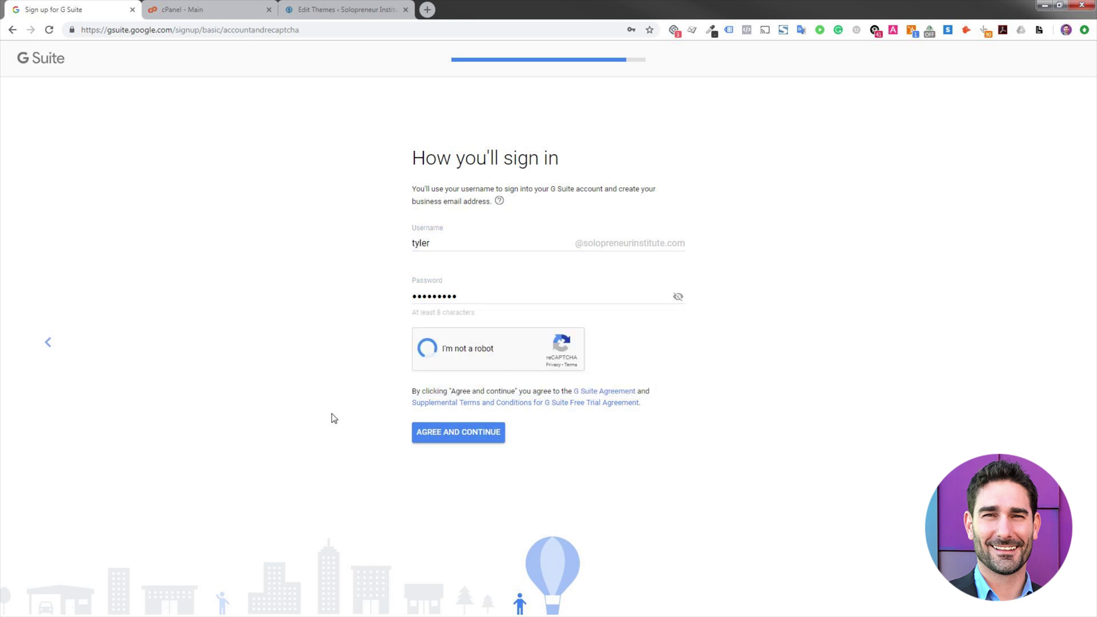
click(467, 439)
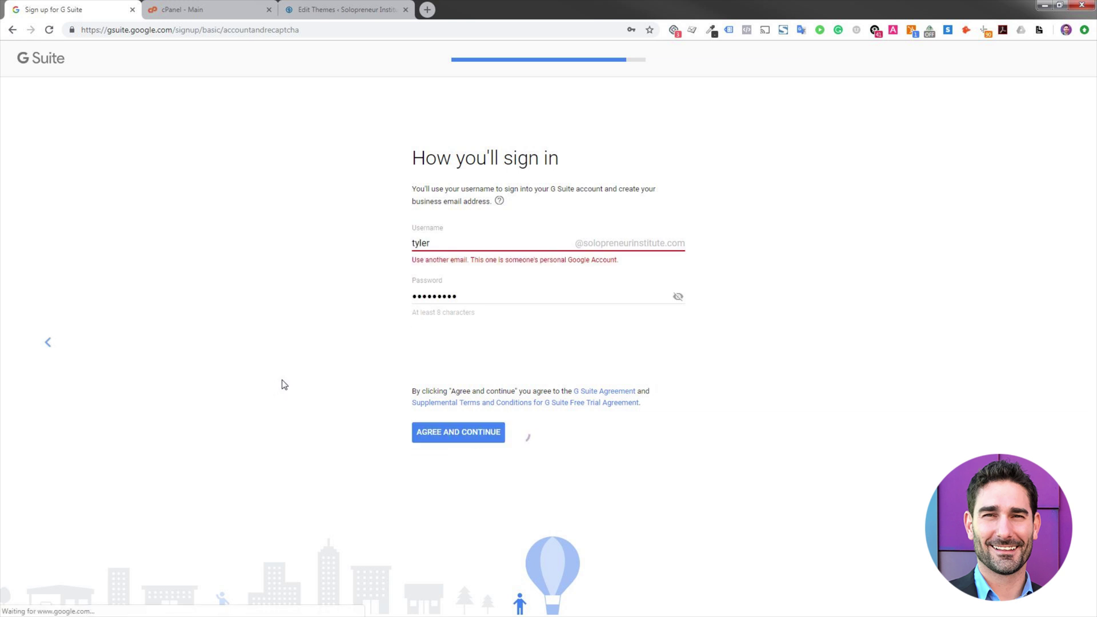
- Replace the rejected username with 'admin', re-enter the password, and resubmit
double_click(474, 240)
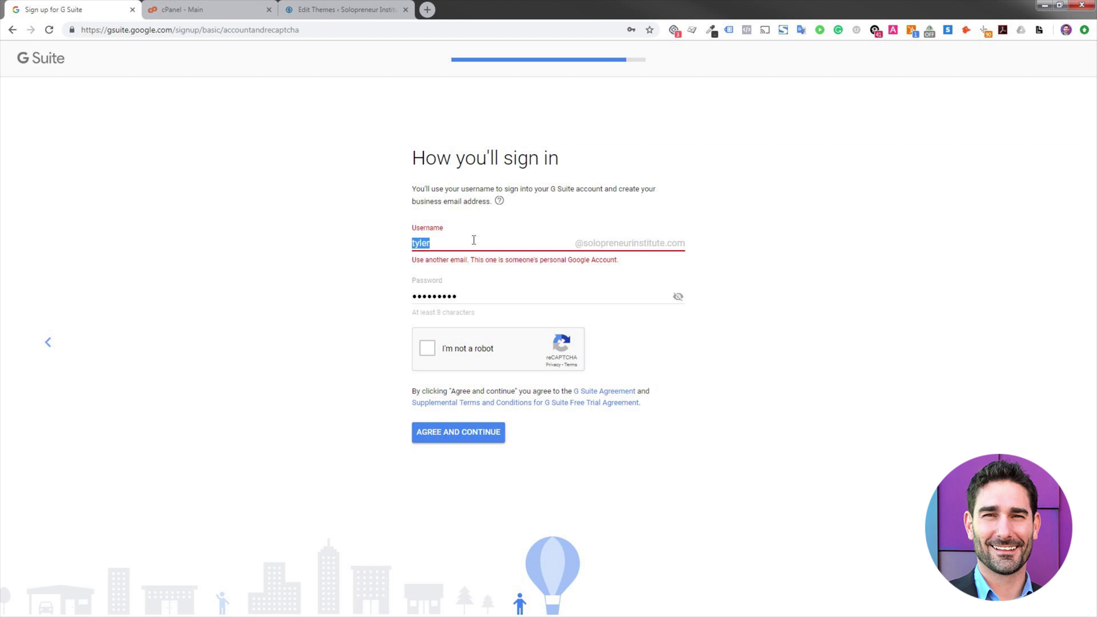
text(admin)
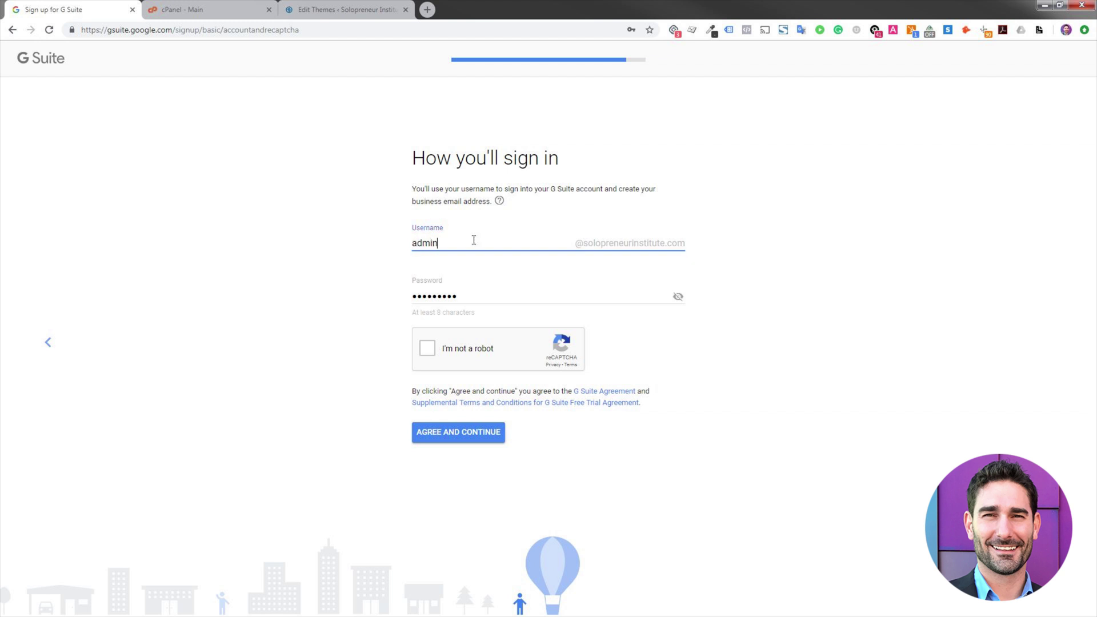
click(480, 296)
double_click(480, 296)
text(******)
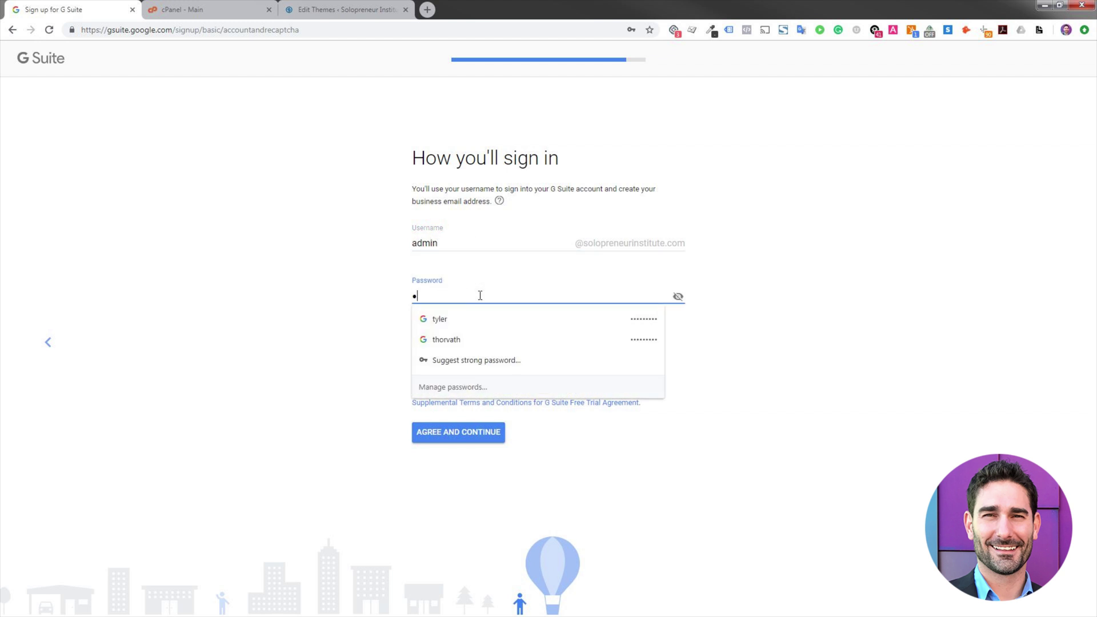
text(***)
click(307, 285)
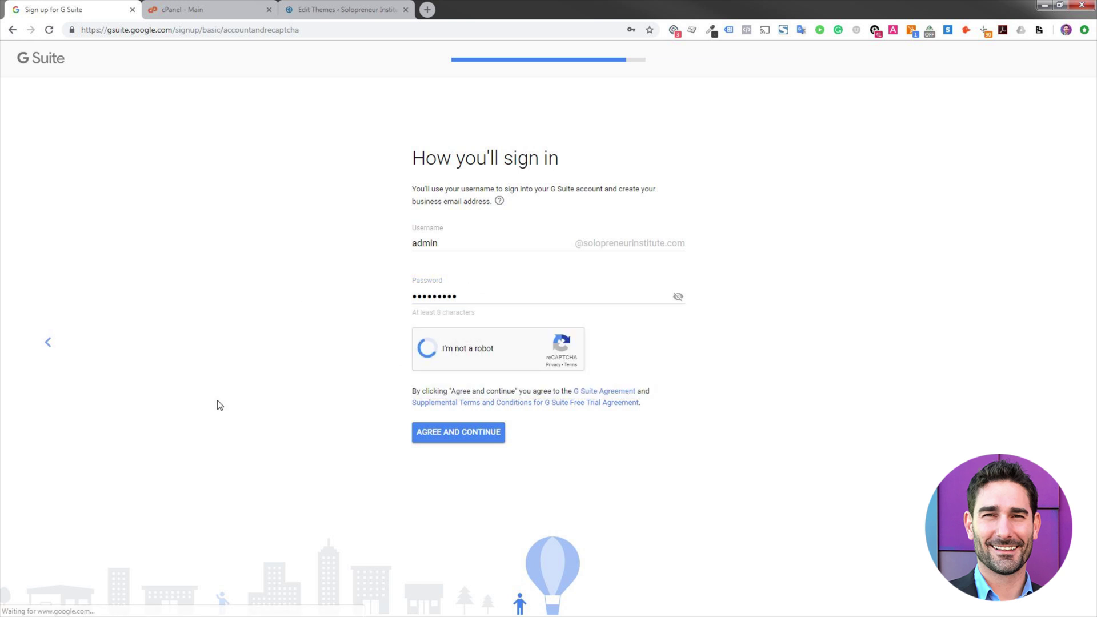
click(455, 434)
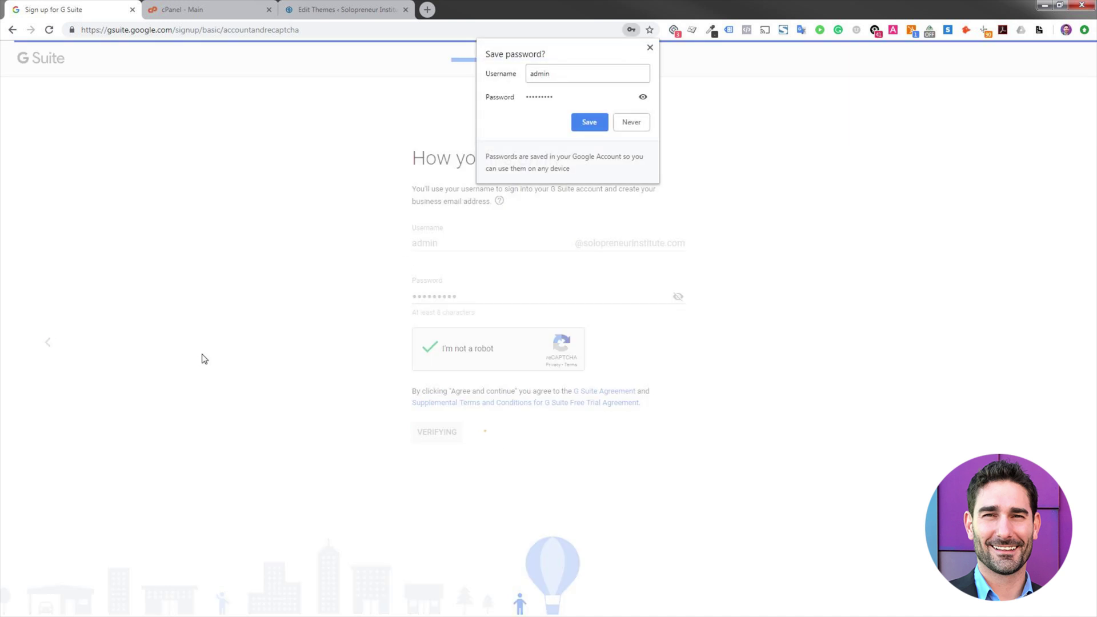
click(589, 122)
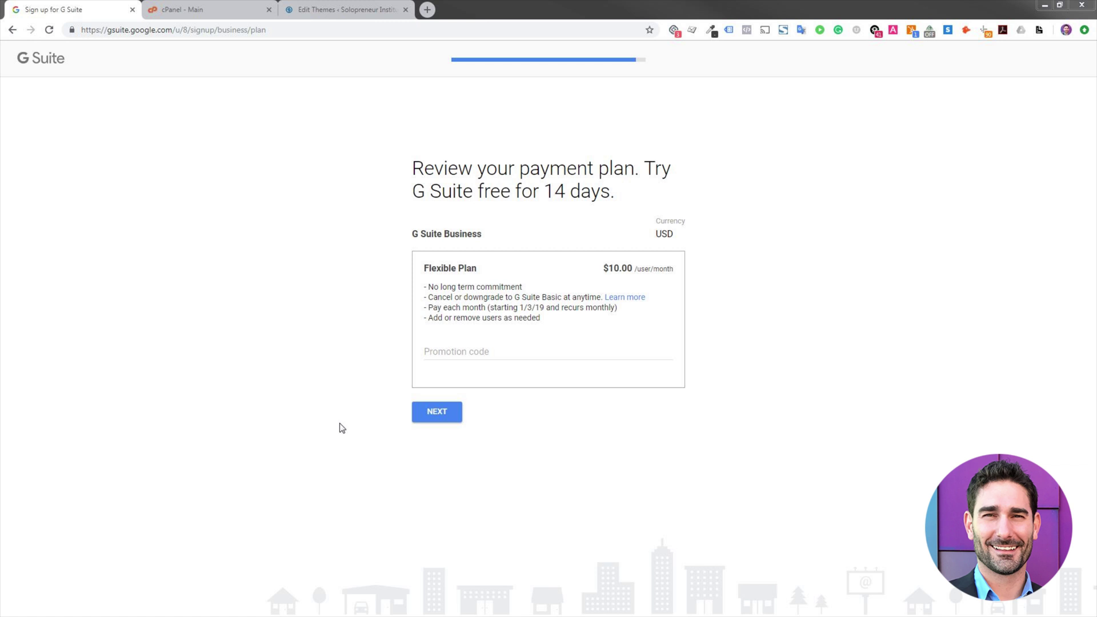
- Accept the G Suite Business Flexible Plan and go through the Review and check out form
click(441, 415)
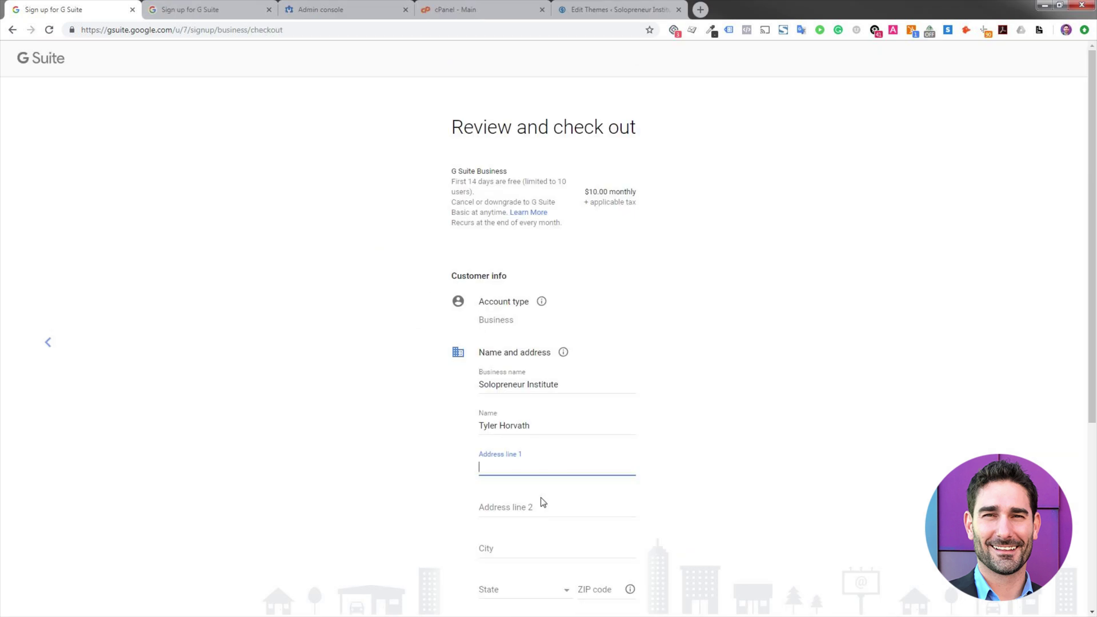
scroll(354, 366, down, 3)
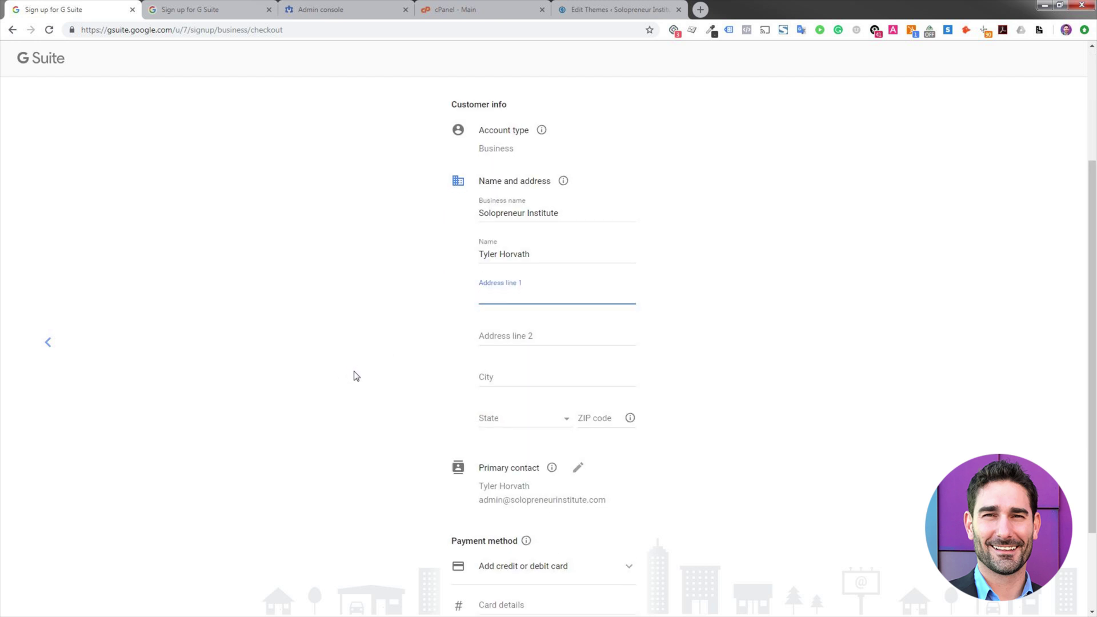
scroll(354, 375, down, 2)
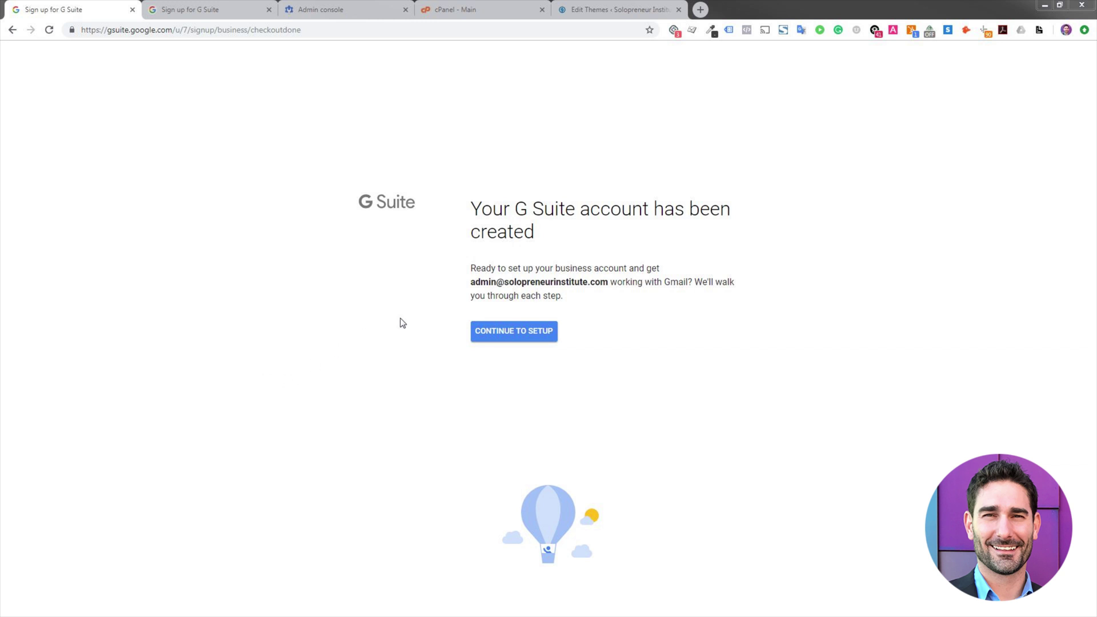
- Continue into setup and add the first new user with first name, last name and username
click(502, 336)
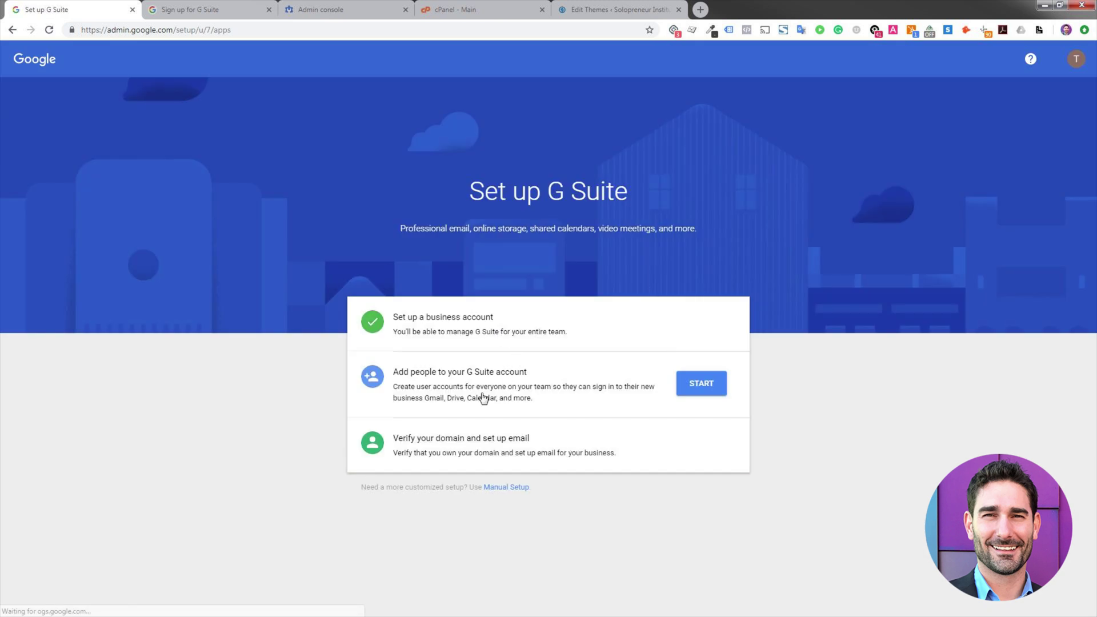
click(702, 382)
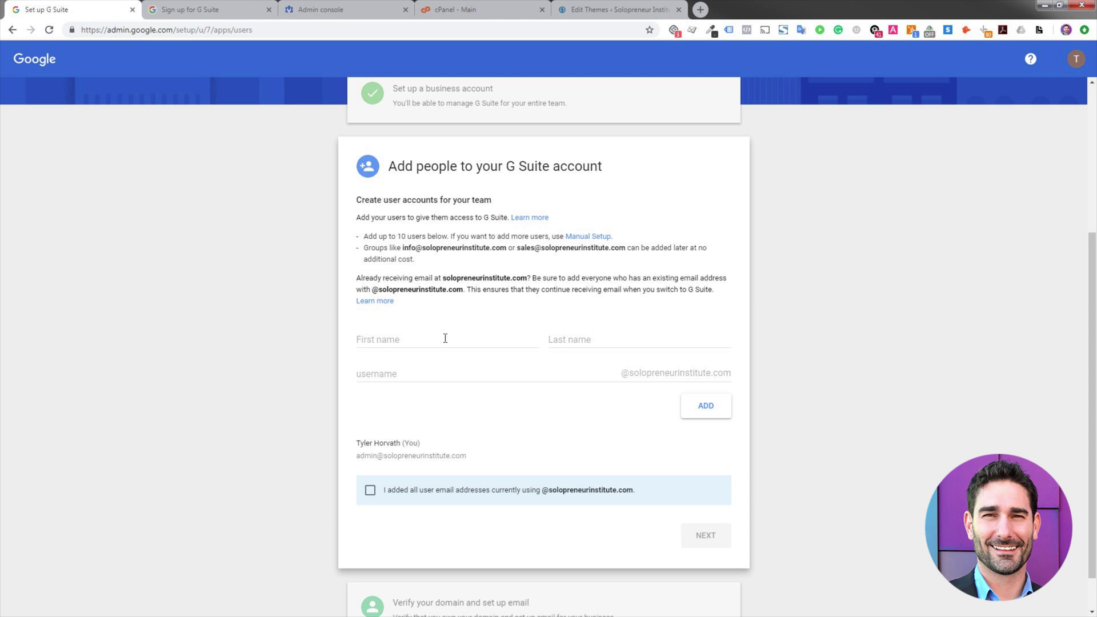
click(445, 338)
key(Tab)
key(Tab)
text(tyle)
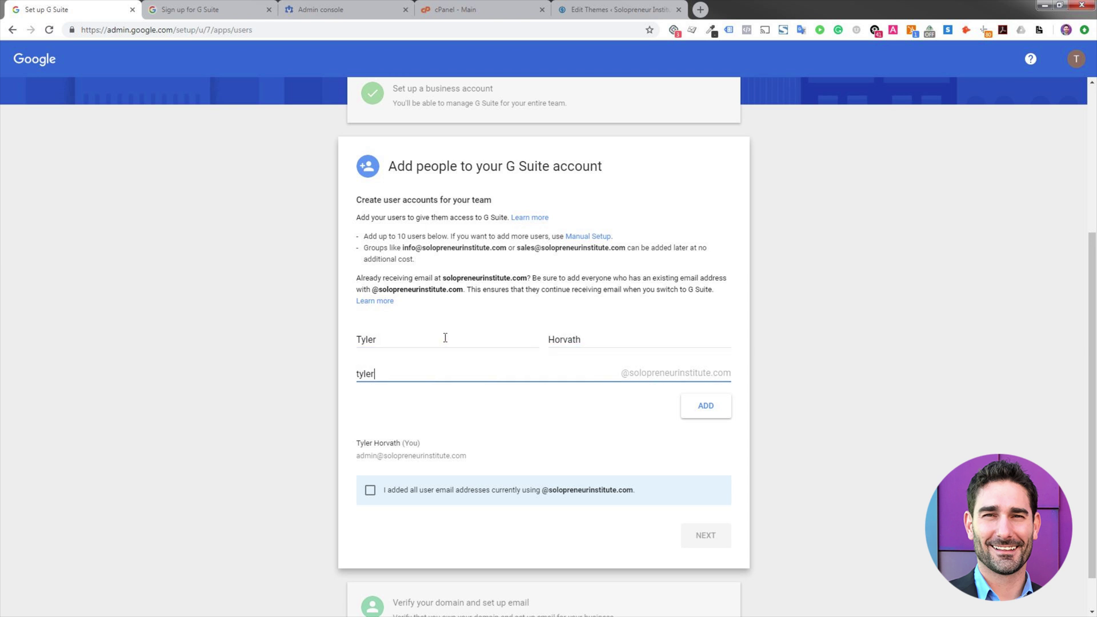
text(r)
click(709, 408)
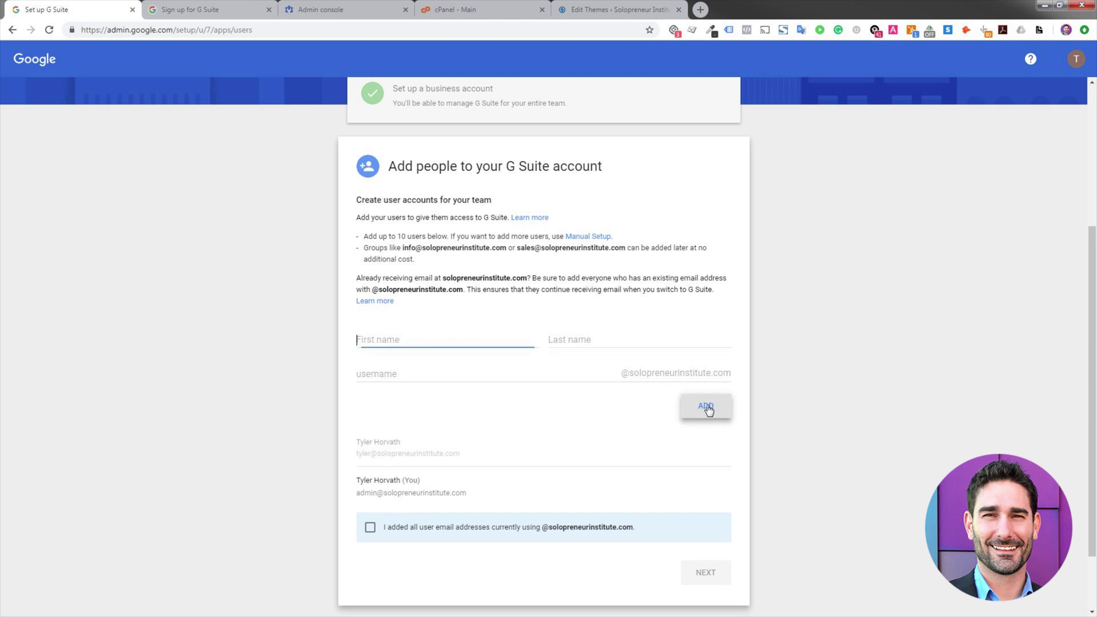
- Add a 'Solopreneur Institute Support' user with username 'su'
click(403, 341)
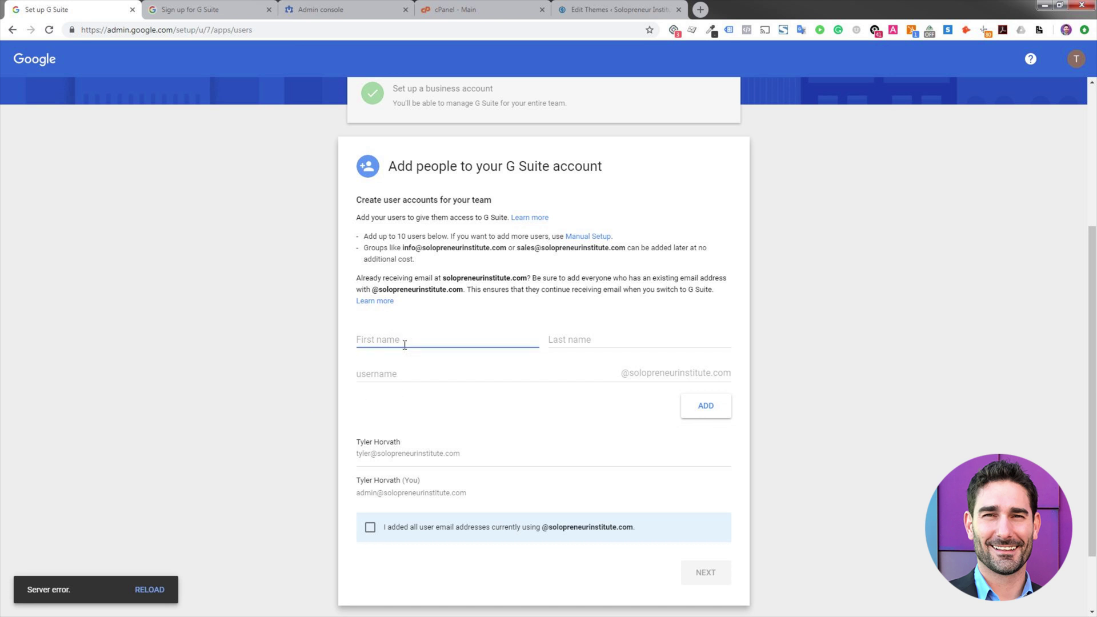
text(Soloprene)
text(ur Insttute)
key(BackSpace)
key(BackSpace)
key(BackSpace)
text(tute)
key(Tab)
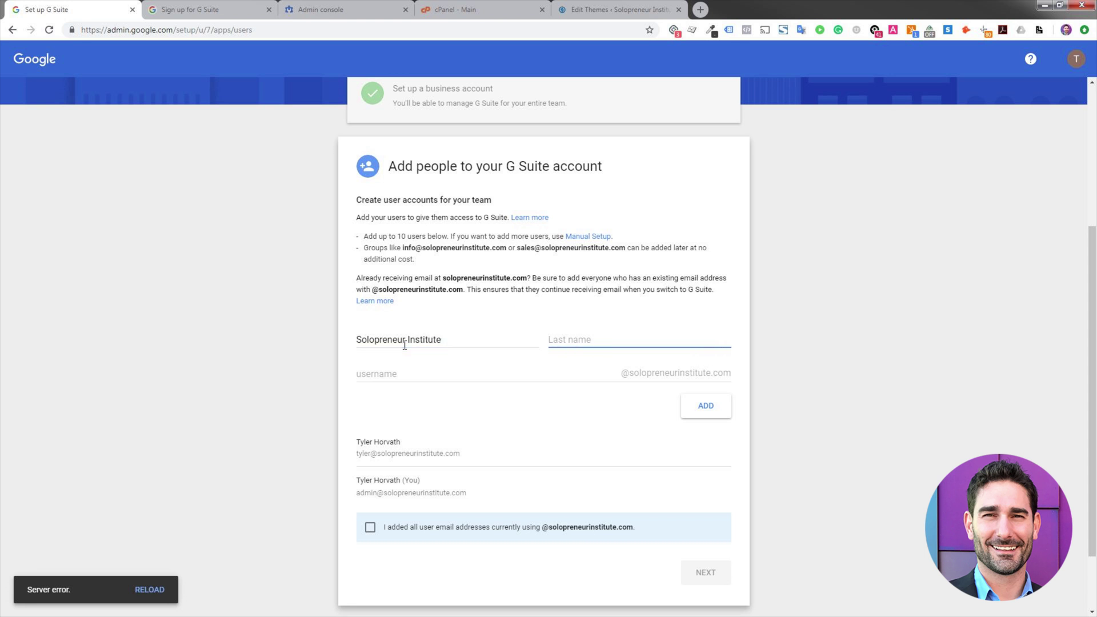
text(Support)
key(Tab)
text(su)
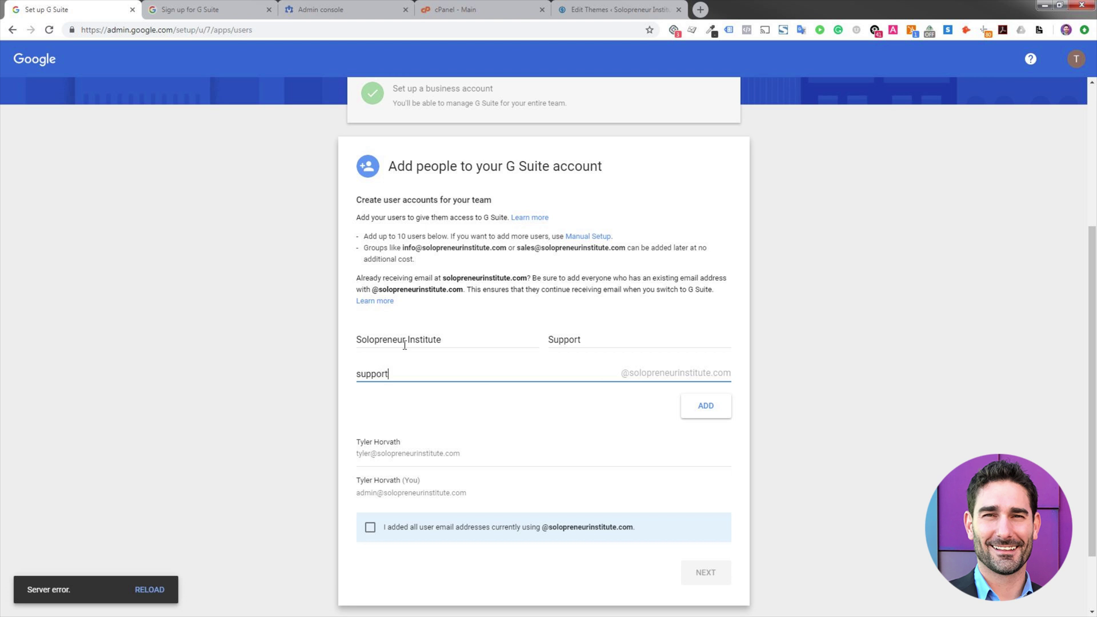
click(694, 411)
- Confirm all existing email addresses were added and proceed to domain verification
scroll(472, 476, down, 1)
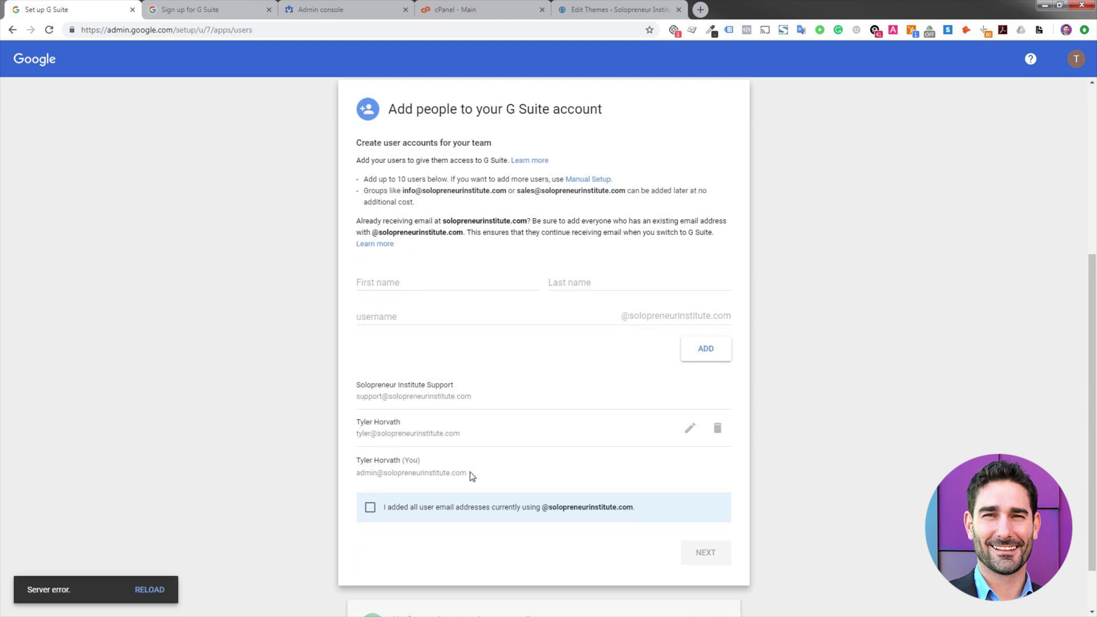
click(465, 510)
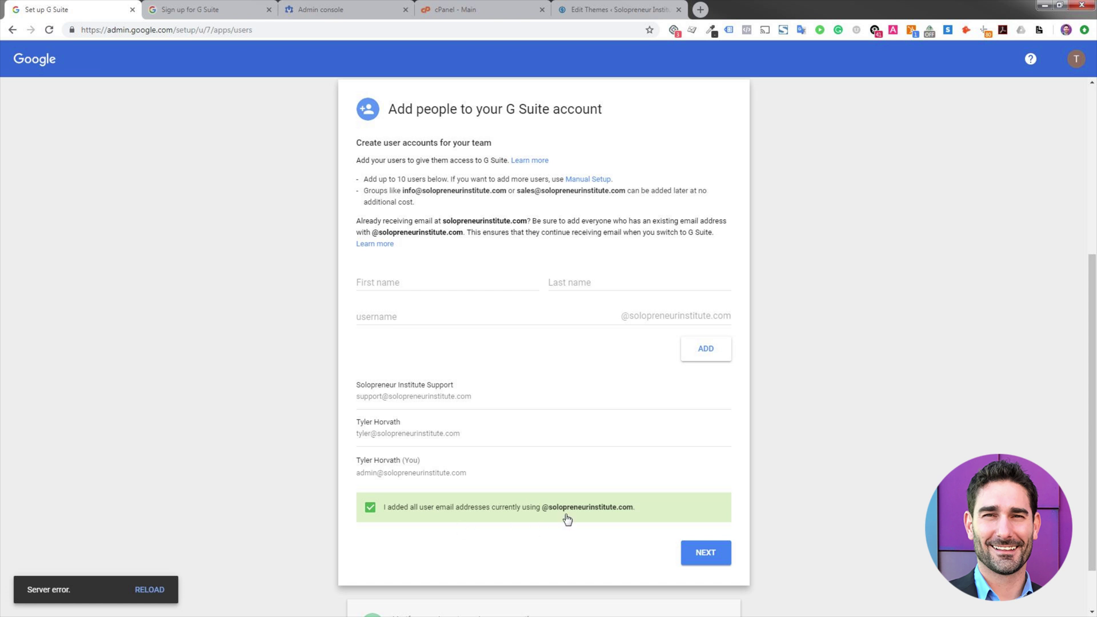
scroll(566, 517, down, 1)
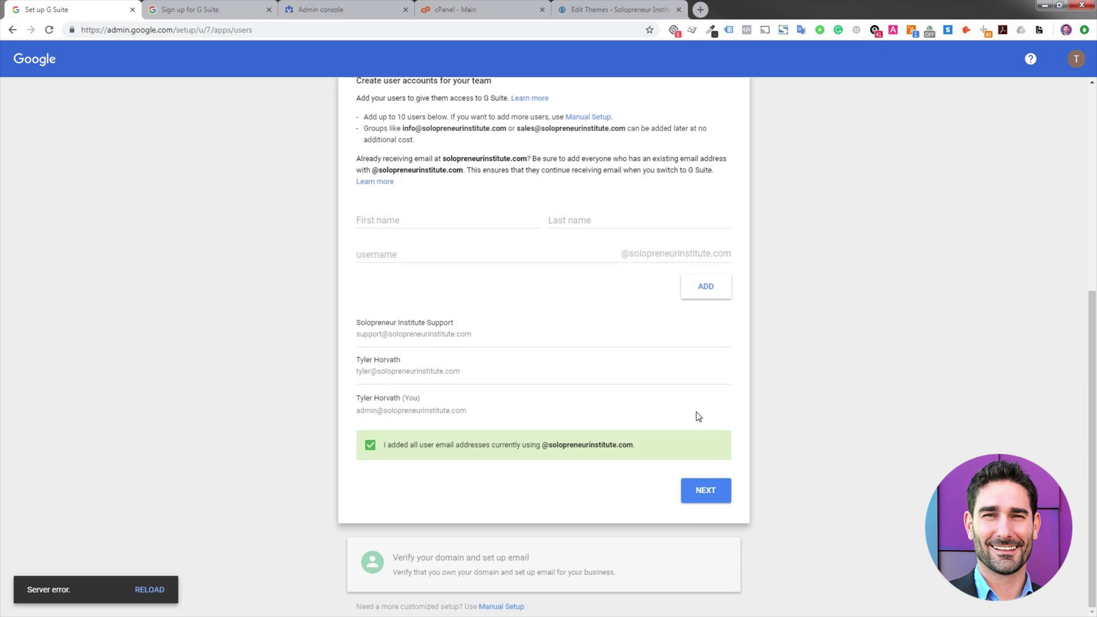
click(703, 504)
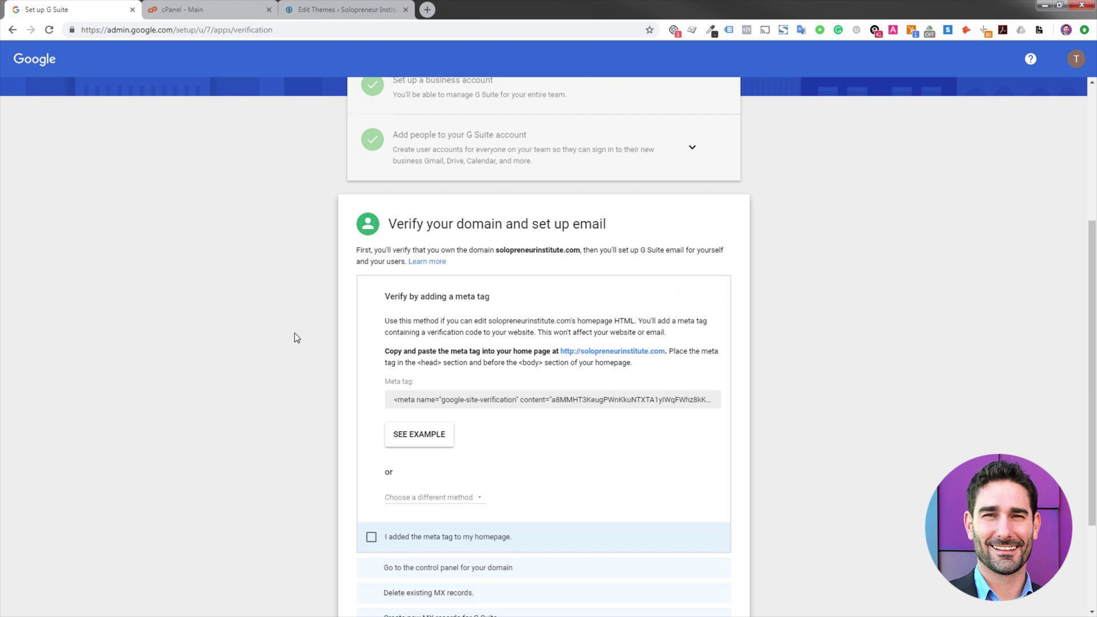
- Select the whole google-site-verification meta tag in the Verify your domain section for copying
scroll(297, 335, down, 3)
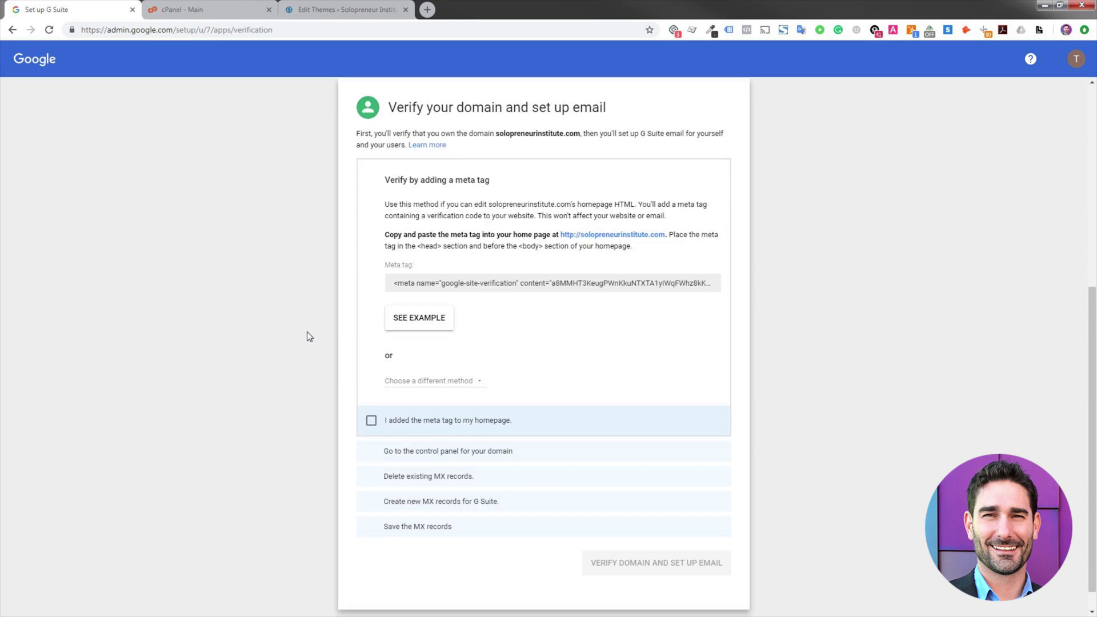
scroll(367, 303, up, 2)
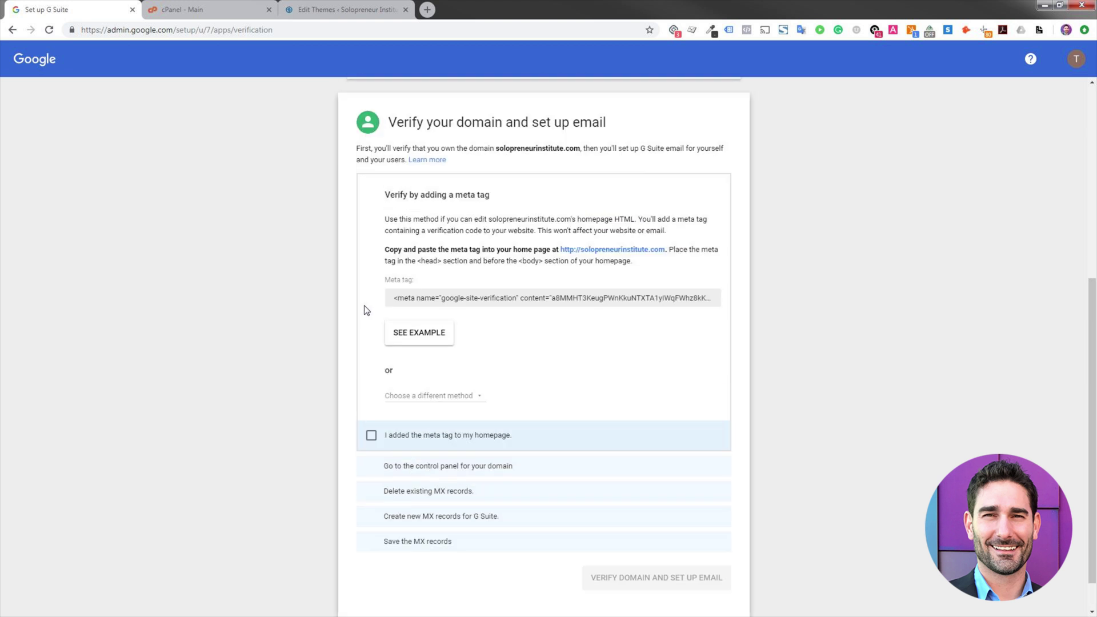
click(479, 369)
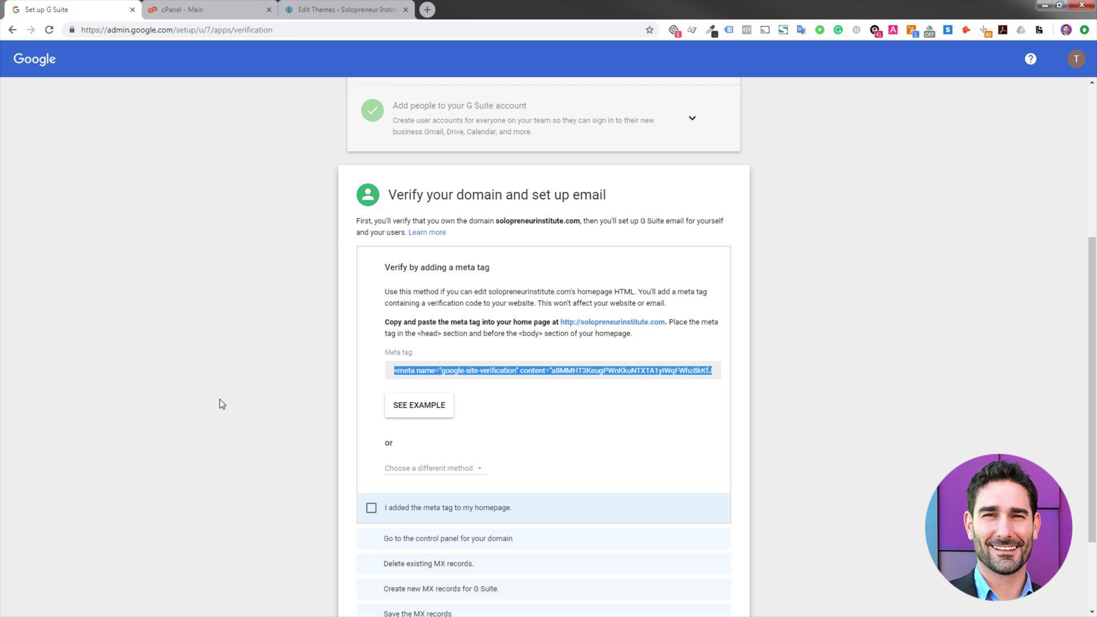
- Paste the verification meta tag on line 22 before </head> in header.php and save the file
click(346, 9)
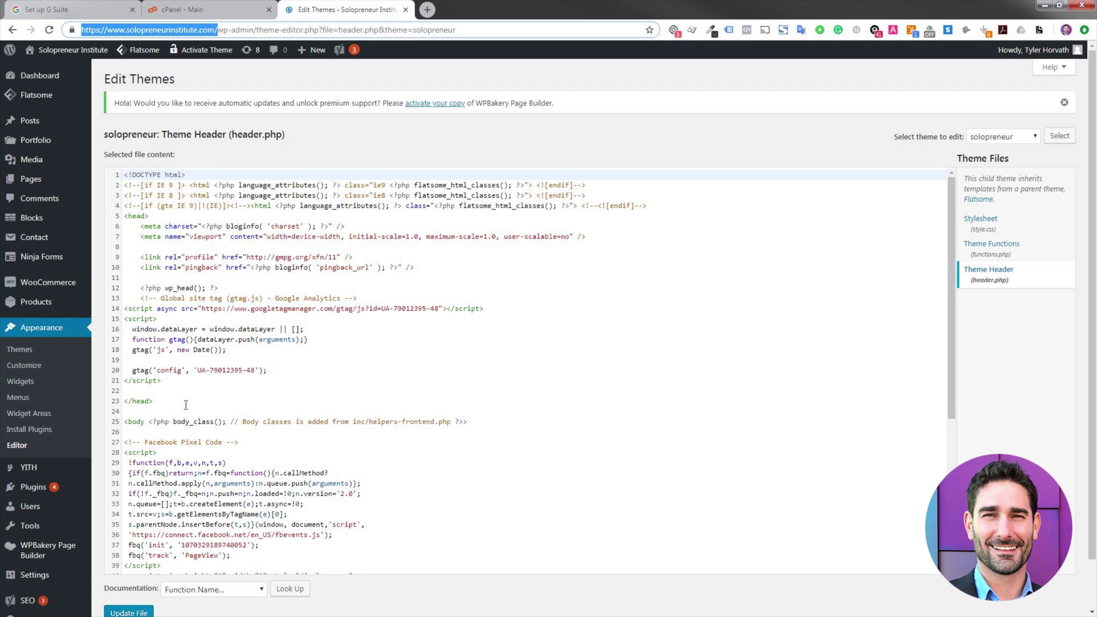
click(201, 393)
text(<meta name="google-site-verification" content="a8MMHT3KeugPWnKkuNTXTA1yIWqFWhz8kKfJ4YDe964" />)
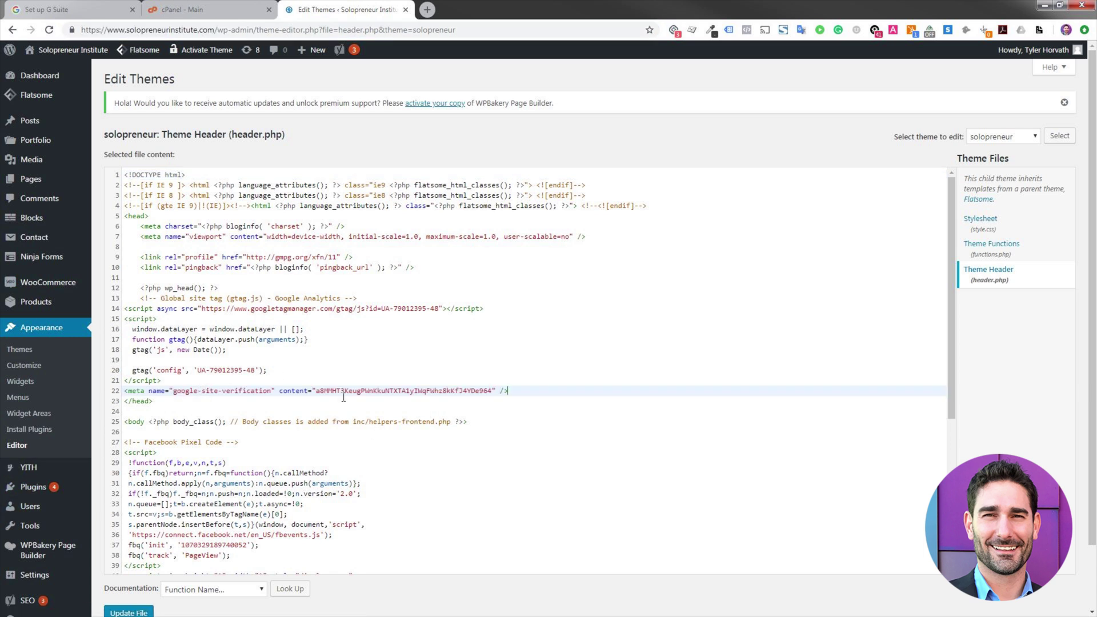
scroll(343, 612, down, 2)
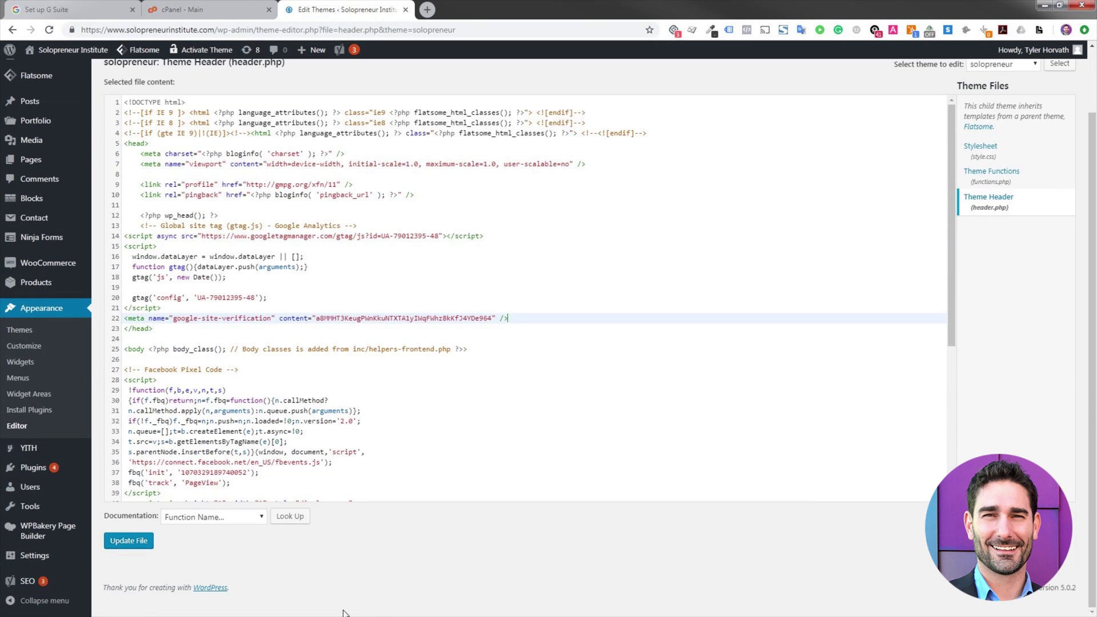
click(128, 540)
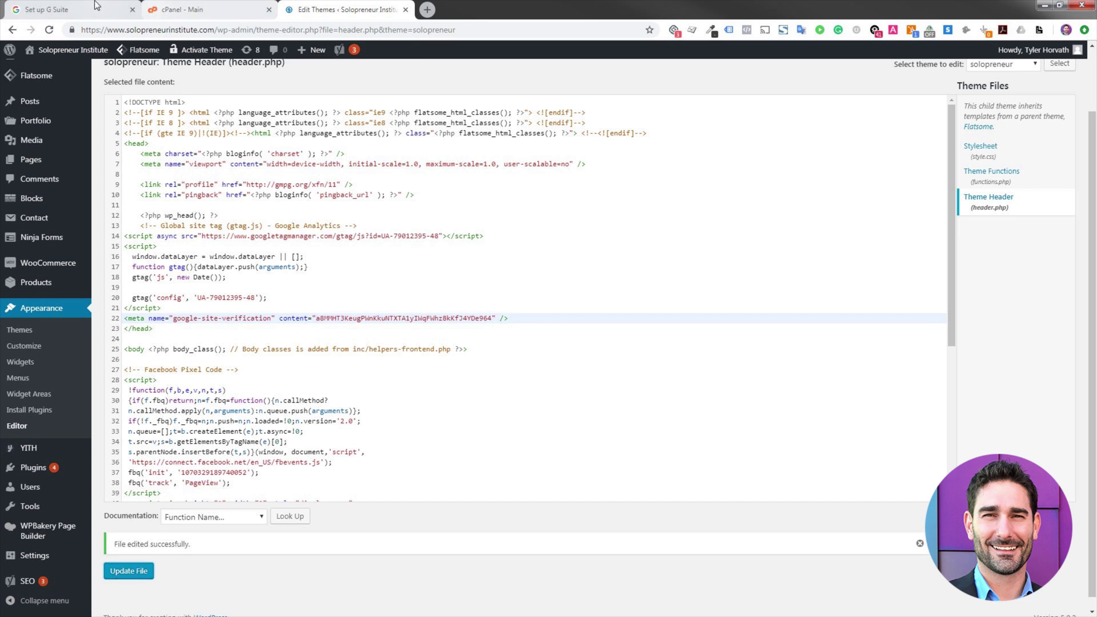
click(68, 9)
- Tick 'I added the meta tag to my homepage' in the verification checklist
click(234, 380)
scroll(304, 393, down, 1)
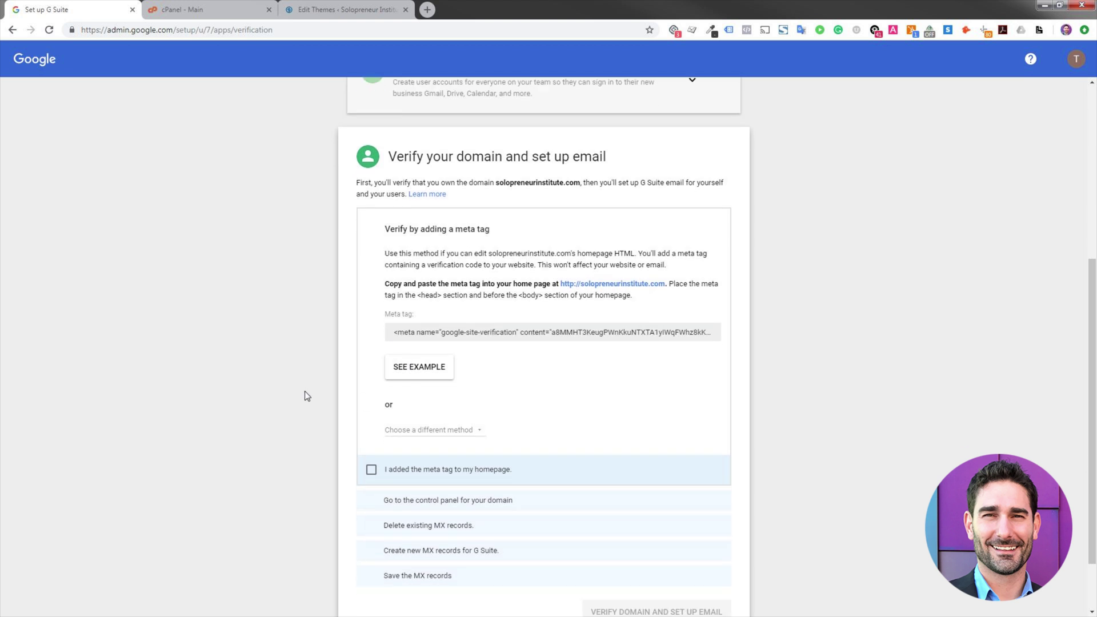
click(486, 456)
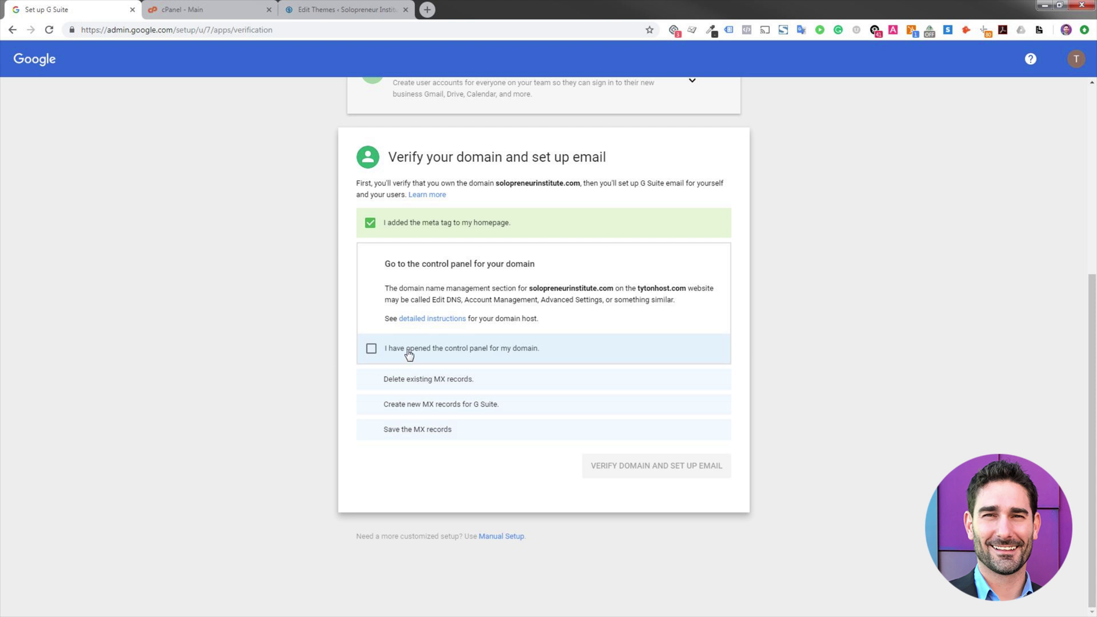
- Open the cPanel dashboard, then tick 'I have opened the control panel for my domain'
click(183, 9)
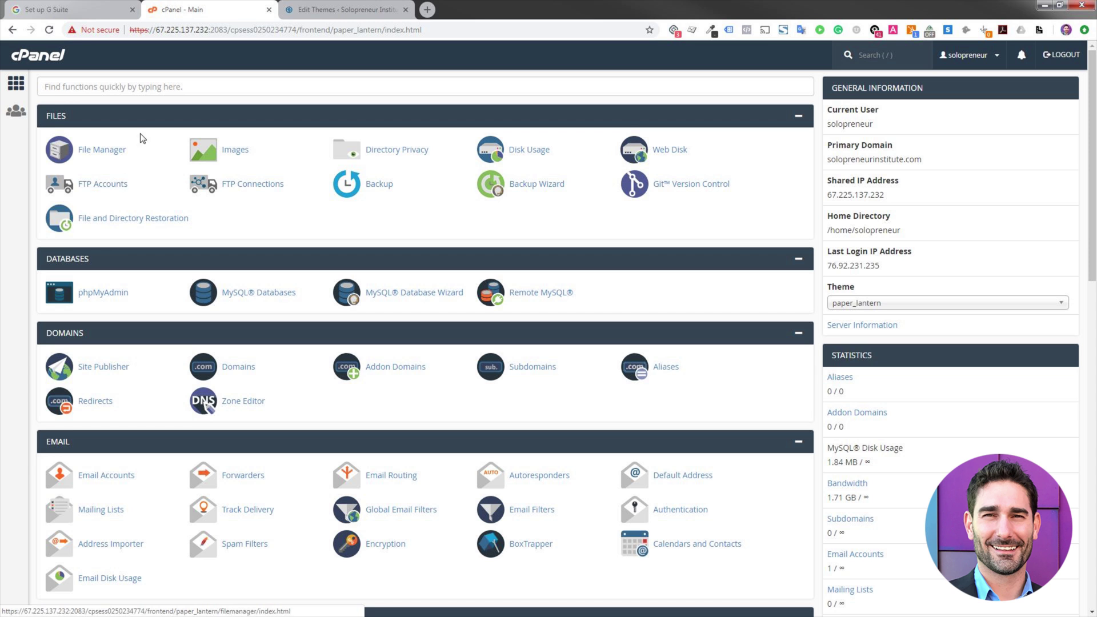
click(149, 87)
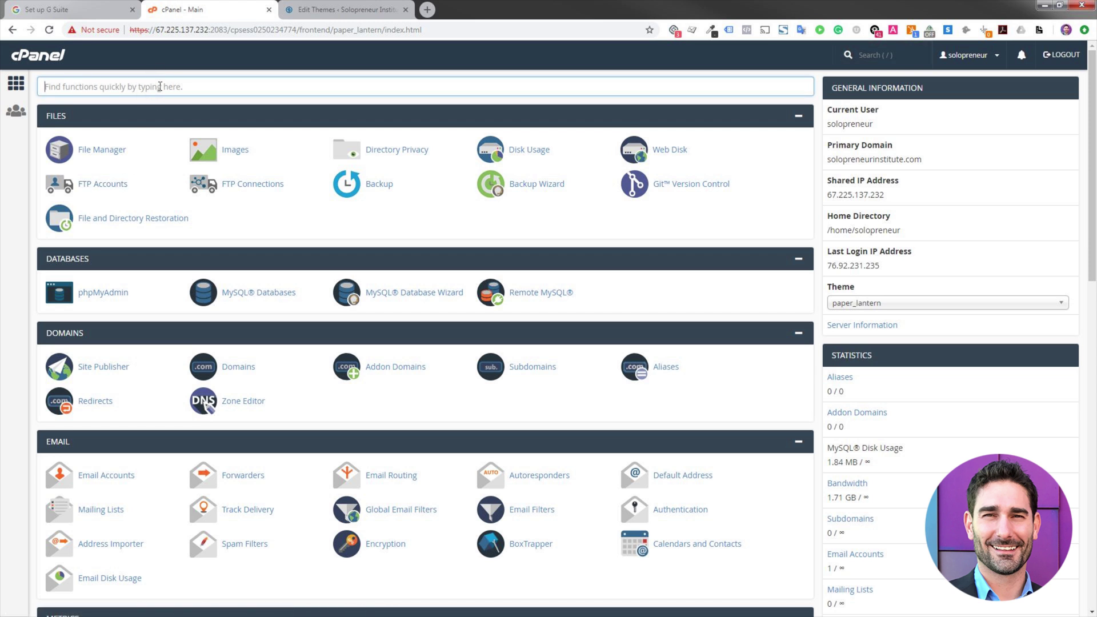
click(86, 12)
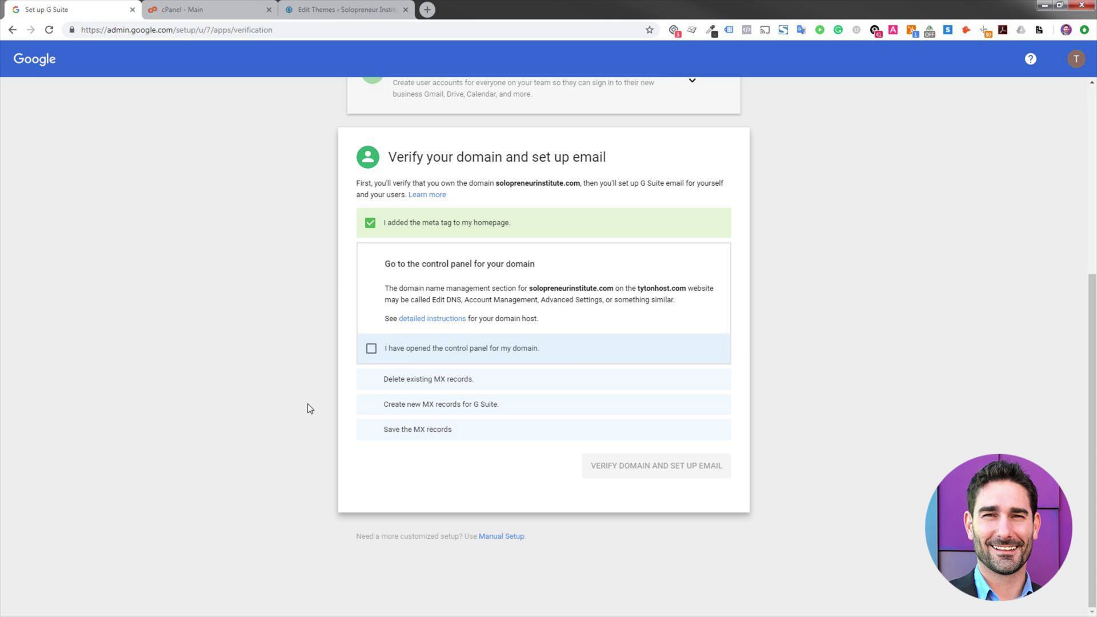
click(428, 354)
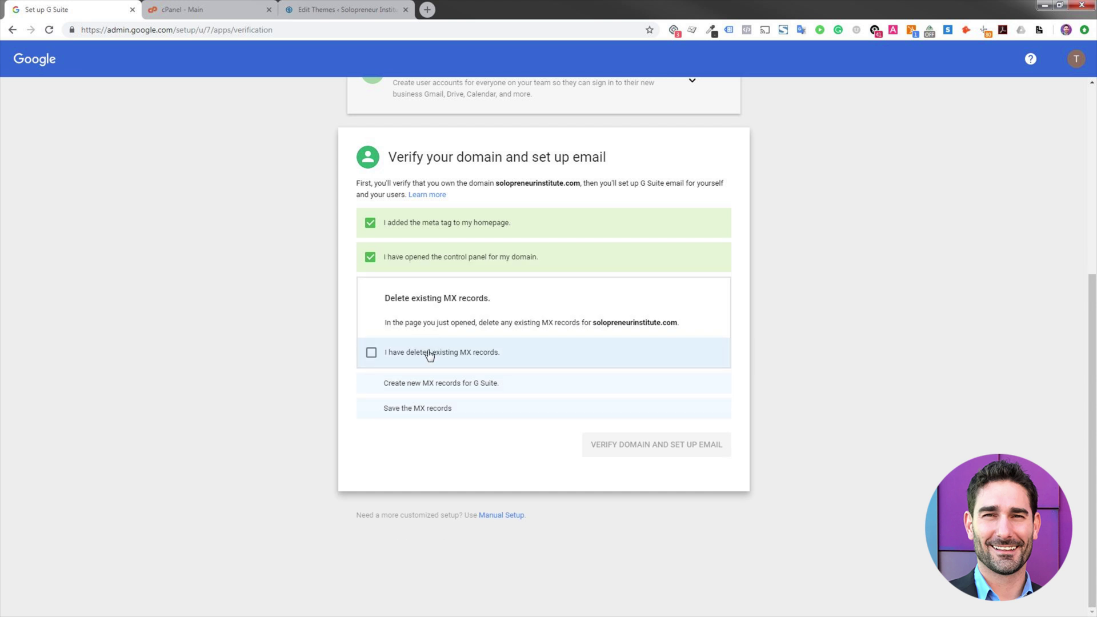
- In cPanel, open the DNS Zone Editor and manage the solopreneurinstitute.com zone records
click(222, 6)
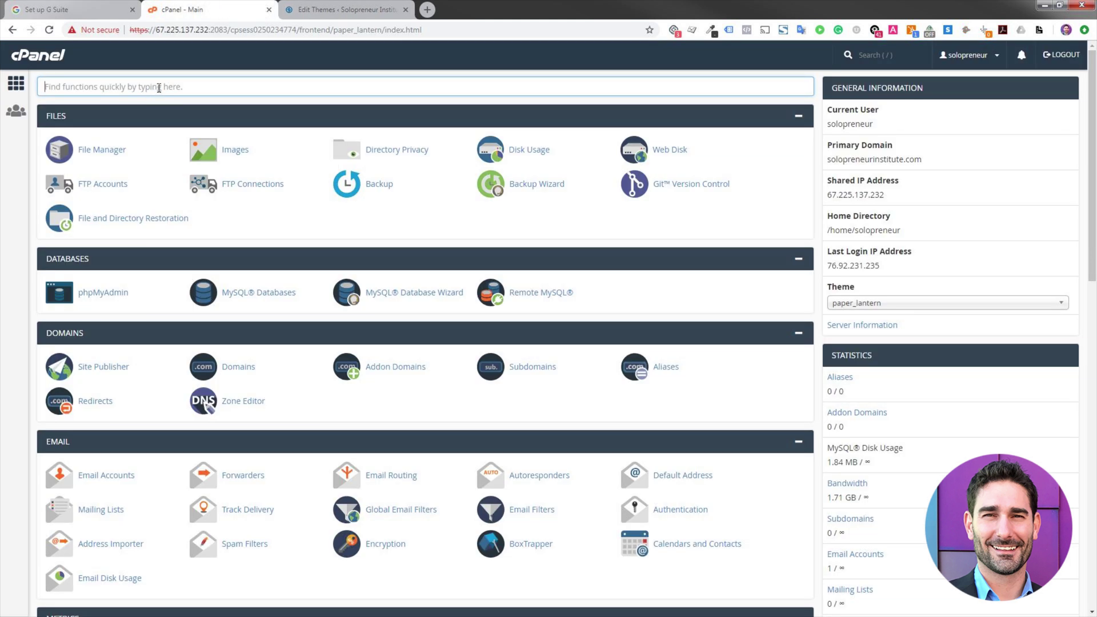
text(dns)
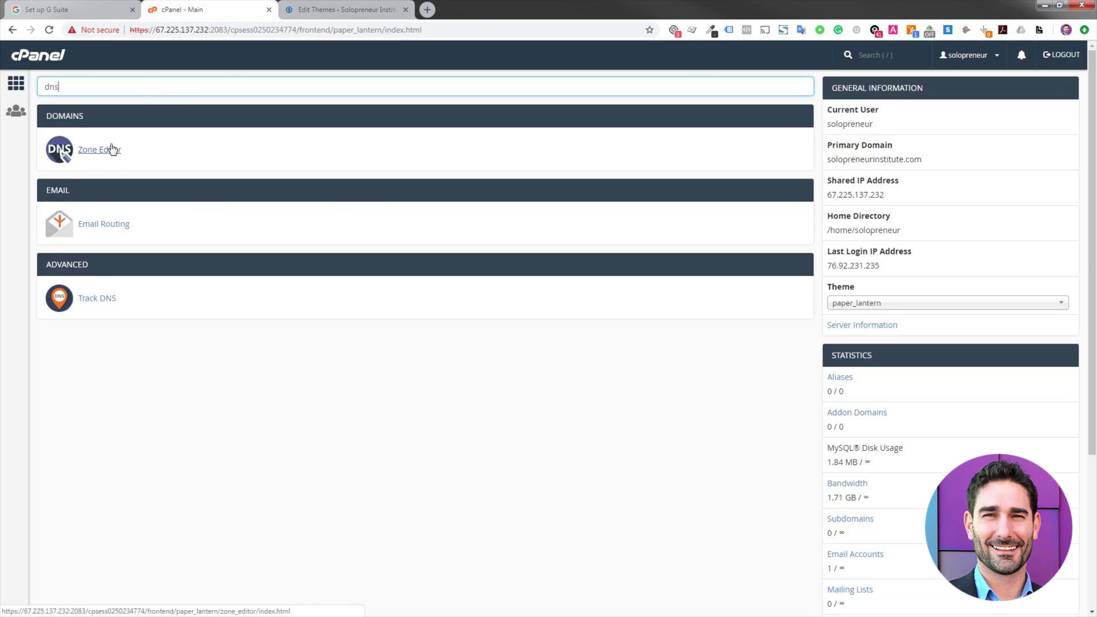
click(112, 149)
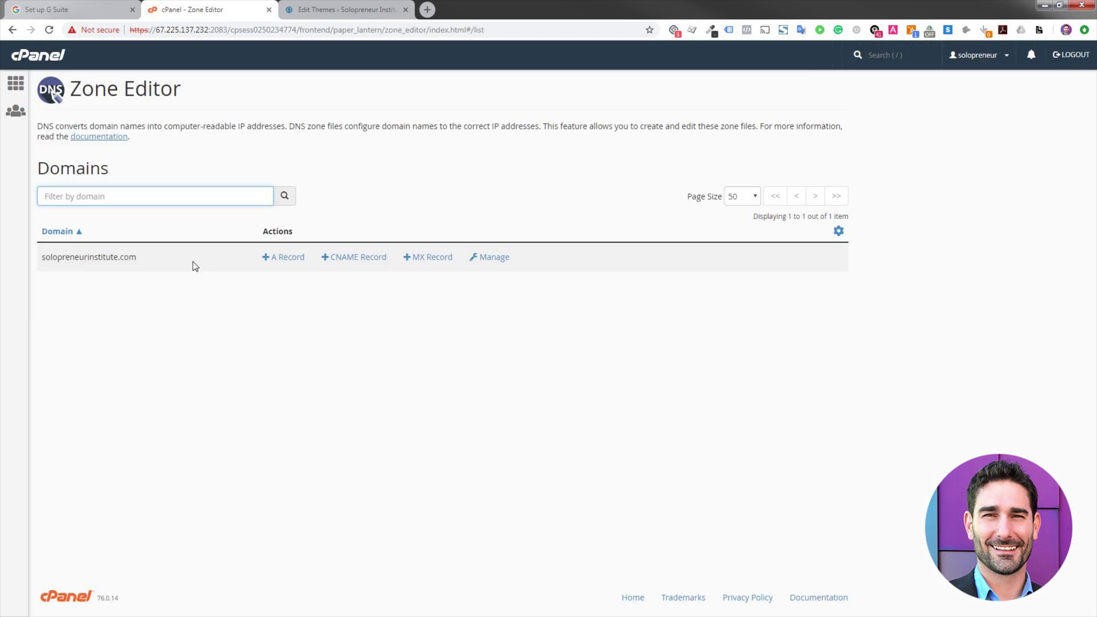
click(493, 257)
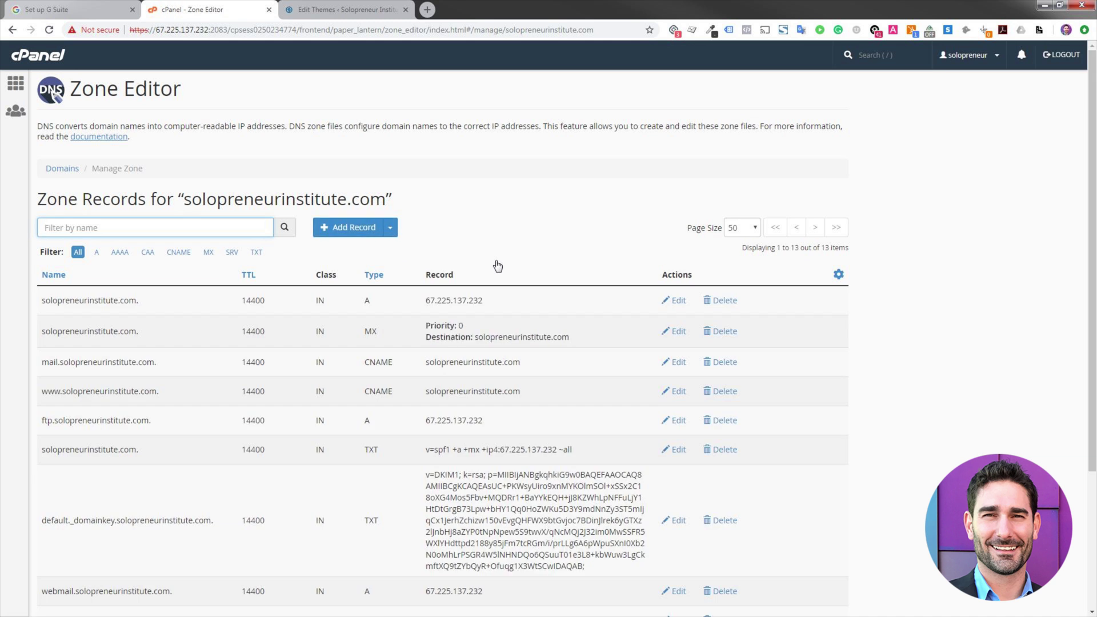
scroll(497, 266, down, 1)
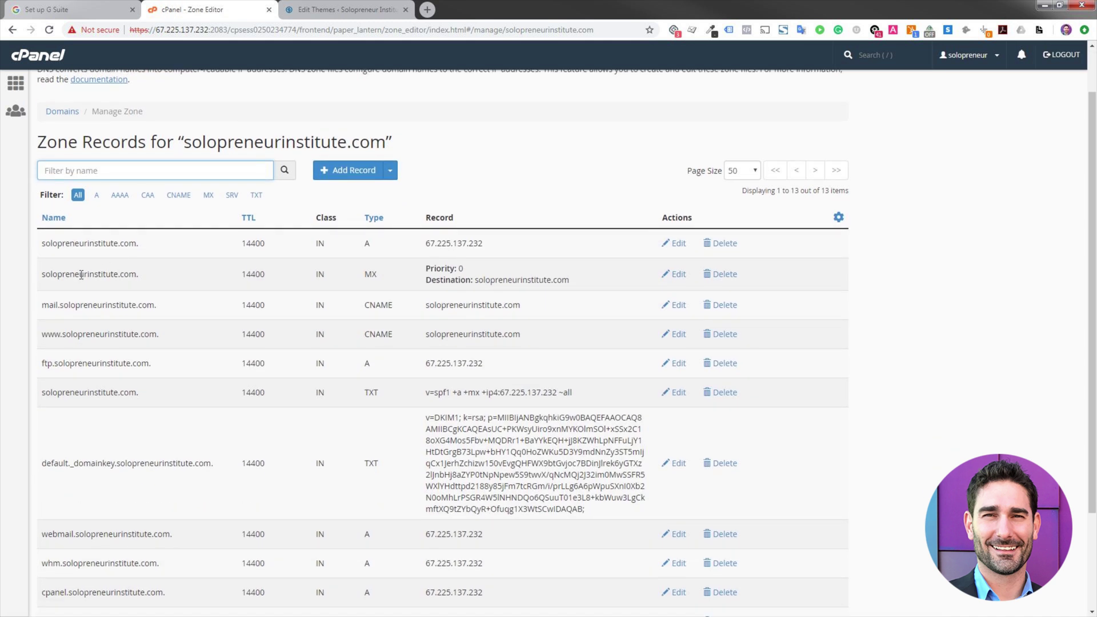
- Delete the existing MX record and confirm, leaving 12 zone records
drag(605, 279, 234, 275)
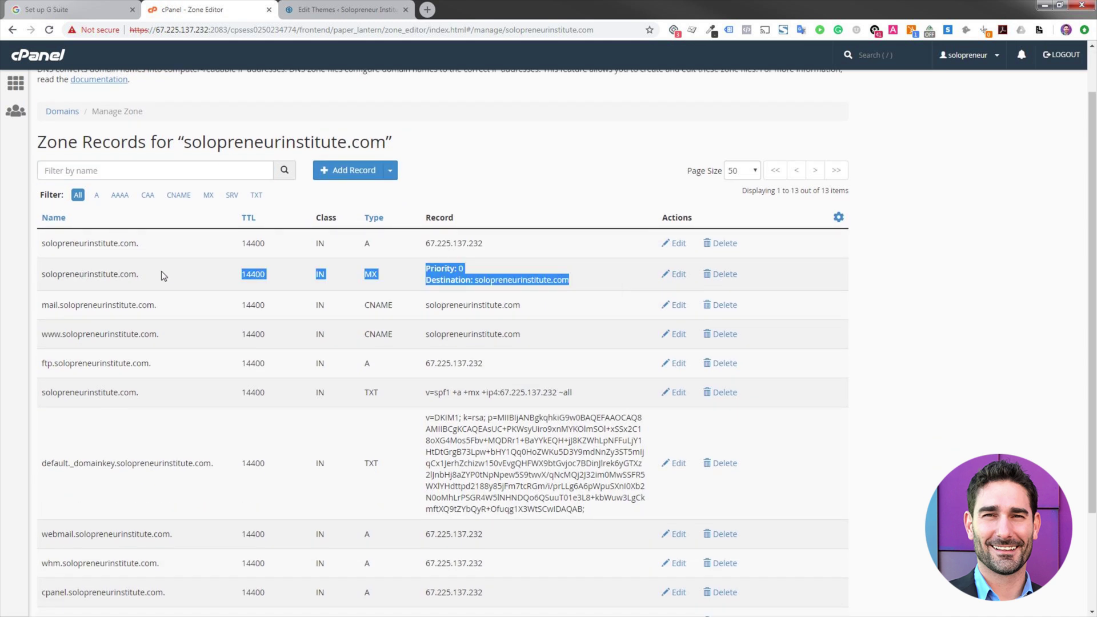
drag(161, 276, 44, 275)
drag(44, 275, 140, 275)
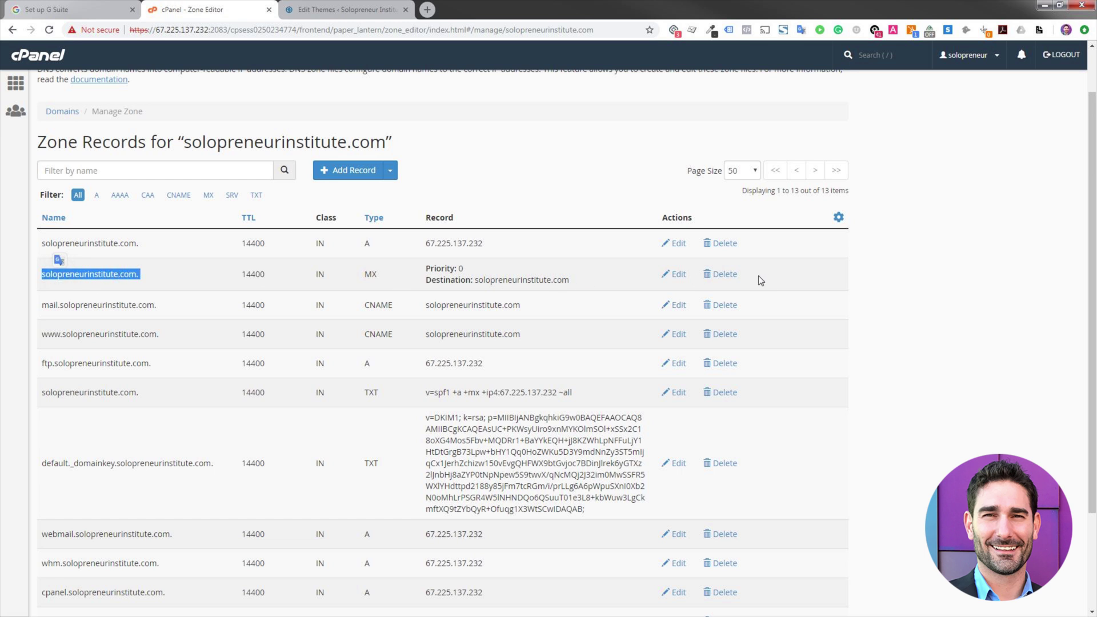
click(723, 276)
click(618, 150)
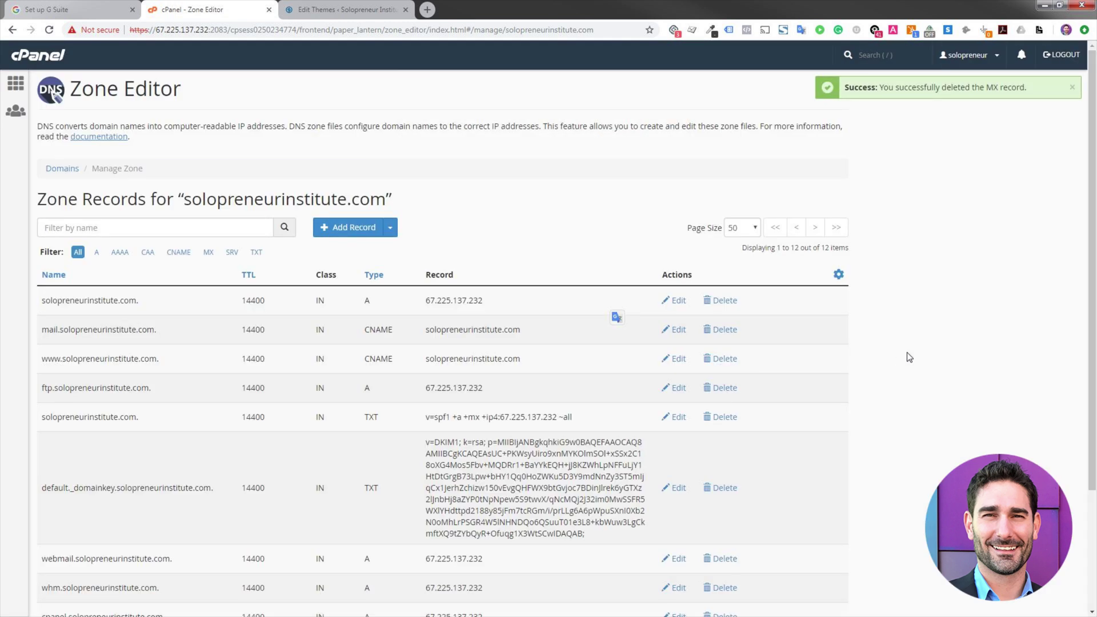
scroll(872, 392, down, 3)
scroll(390, 538, up, 3)
- Tick 'I have deleted existing MX records' in G Suite to reveal the five Google MX records
click(75, 6)
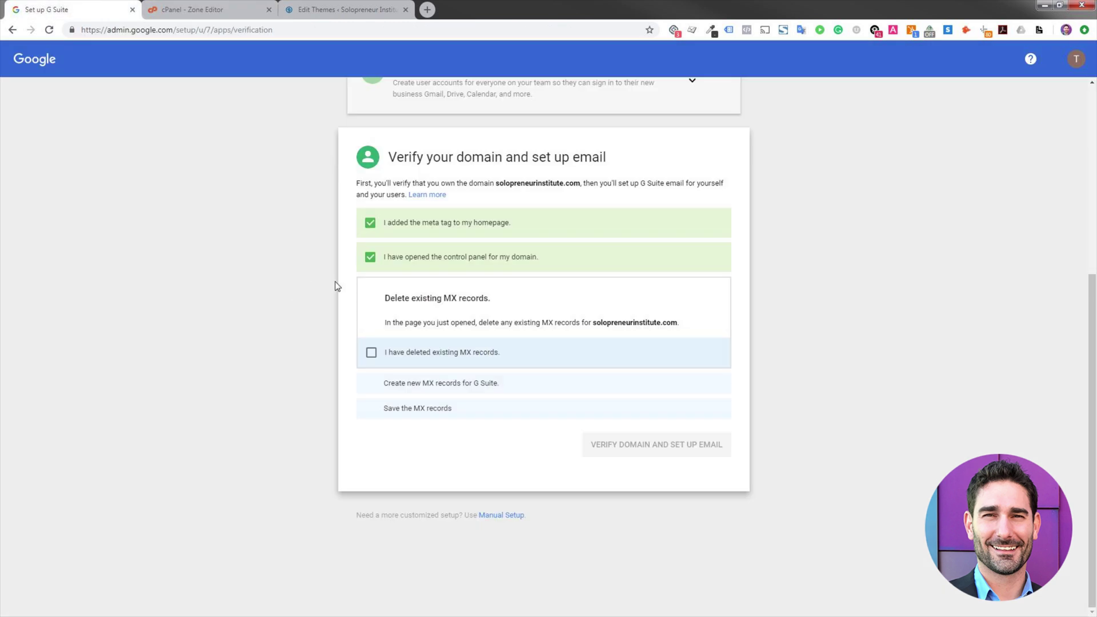
click(448, 356)
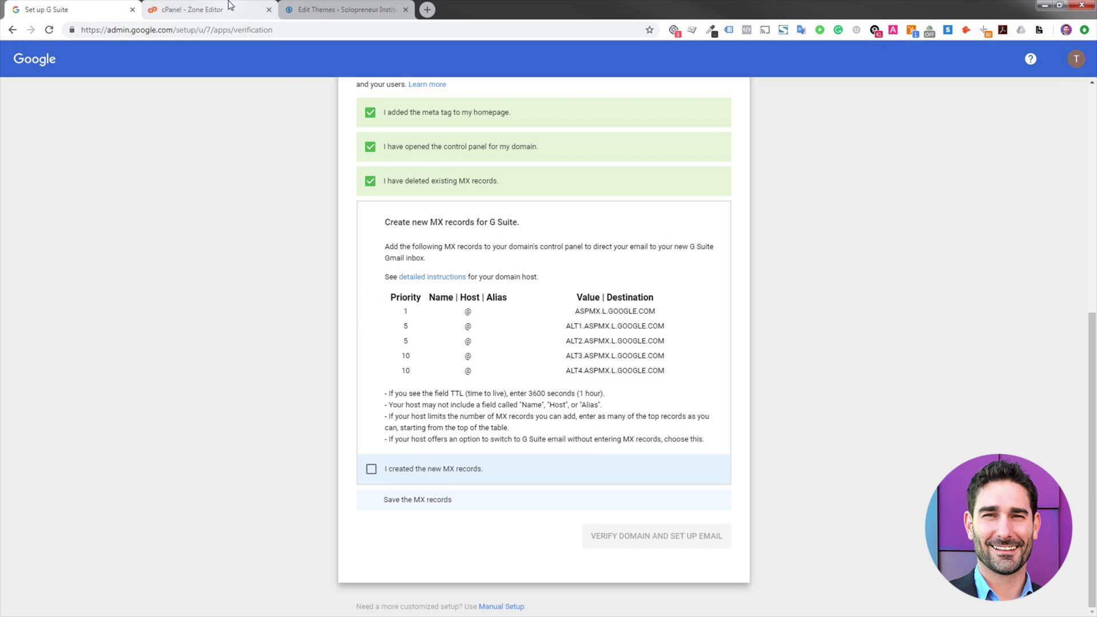
click(197, 10)
- Start a new zone record, copy ASPMX.L.GOOGLE.COM from G Suite, and set the type to MX
scroll(293, 366, down, 3)
scroll(294, 357, up, 3)
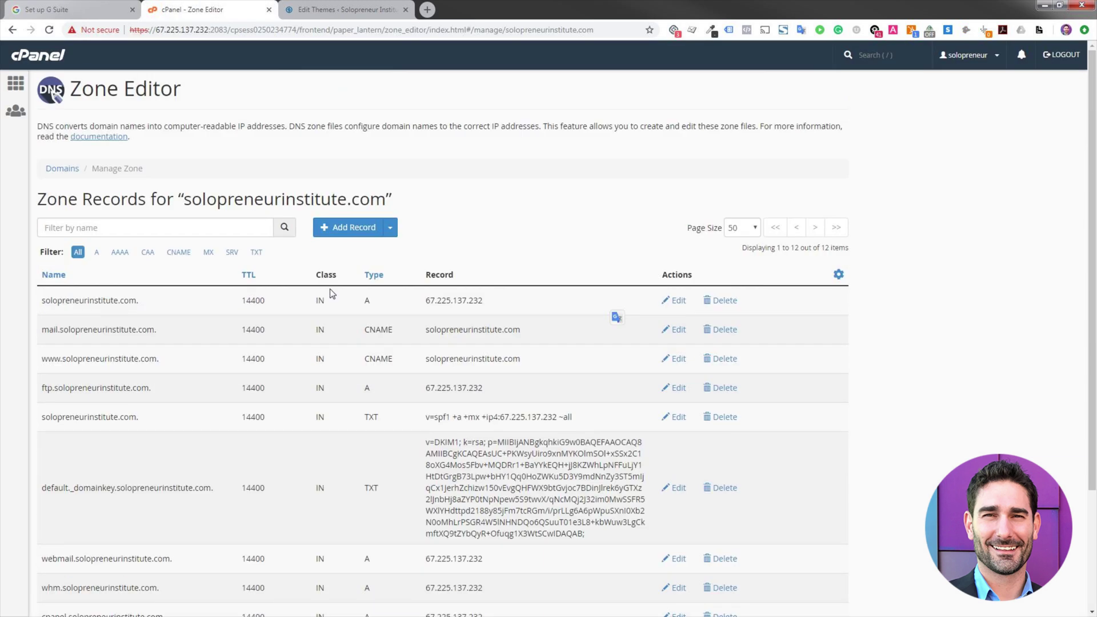
click(353, 227)
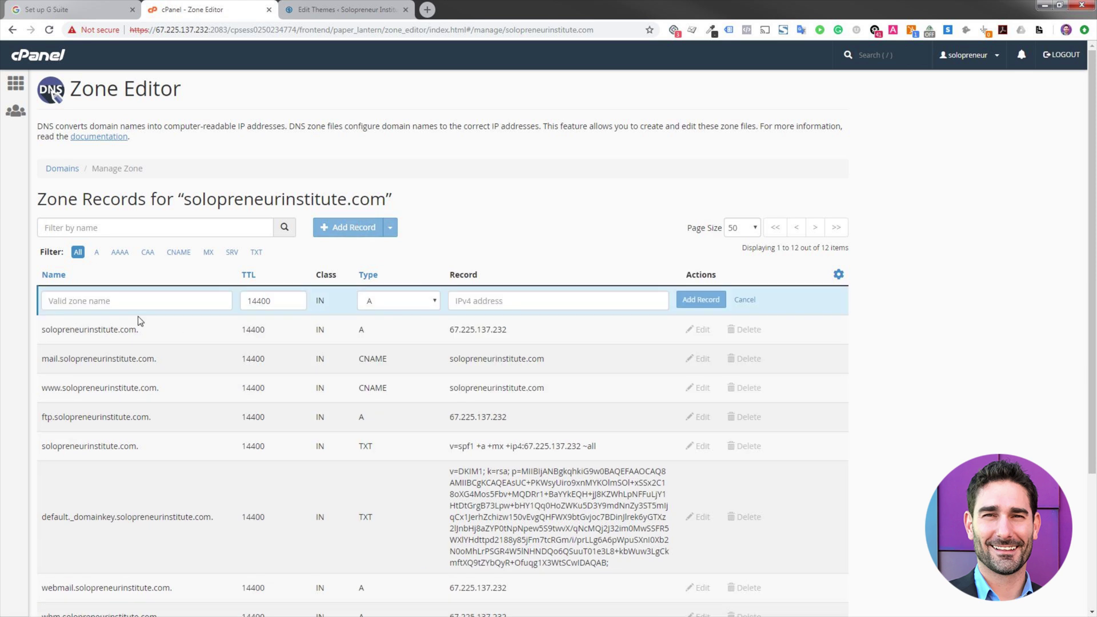
click(69, 10)
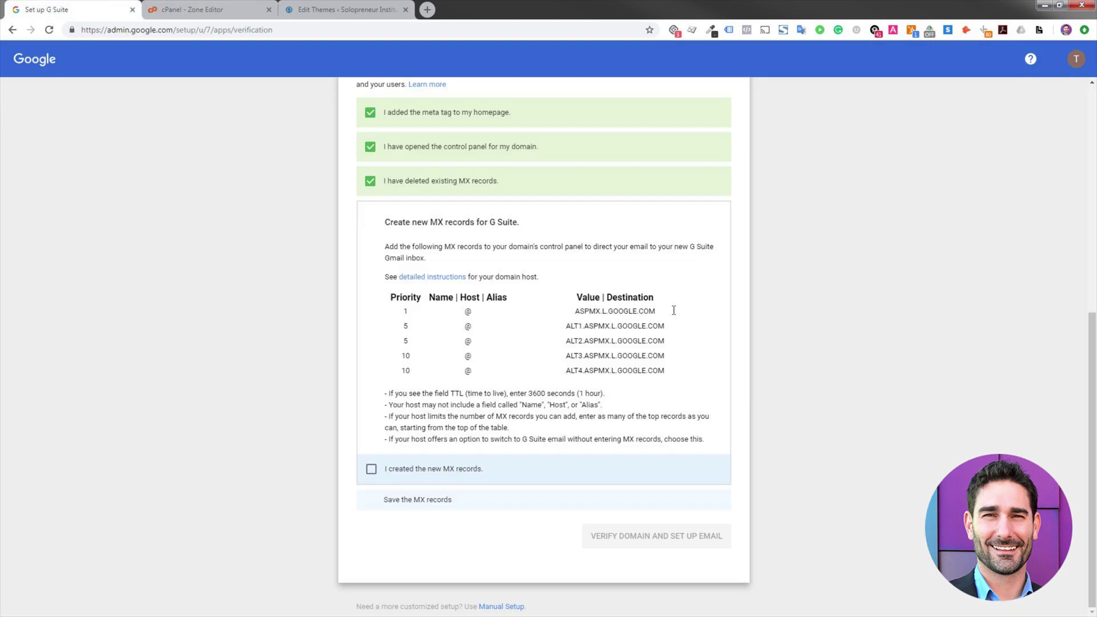
drag(673, 310, 573, 311)
key(ctrl+c)
click(215, 9)
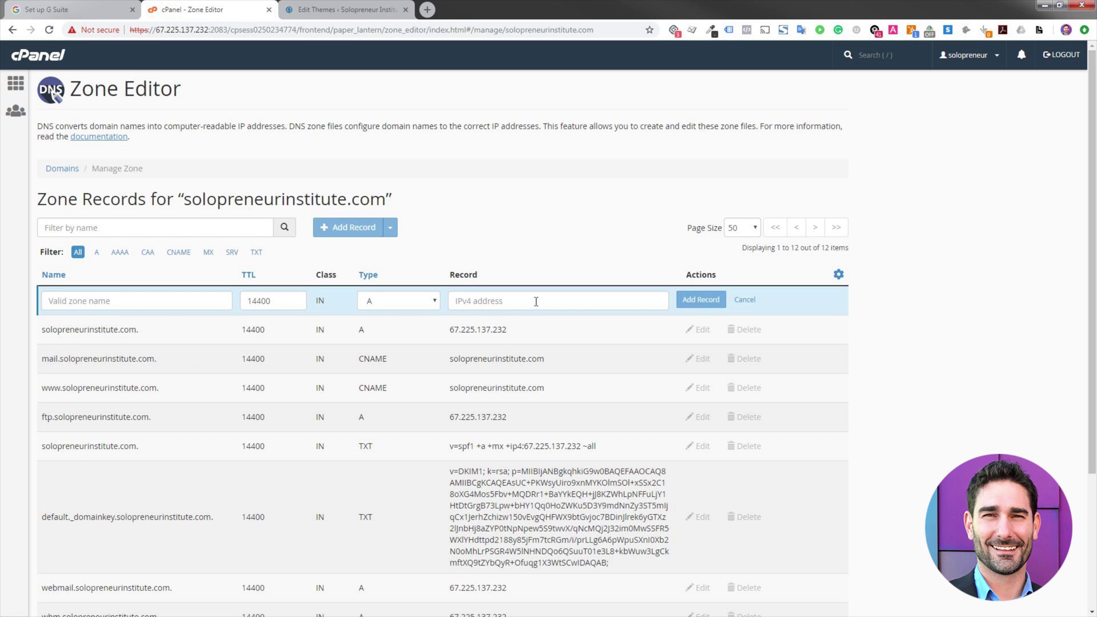
click(401, 300)
key(m)
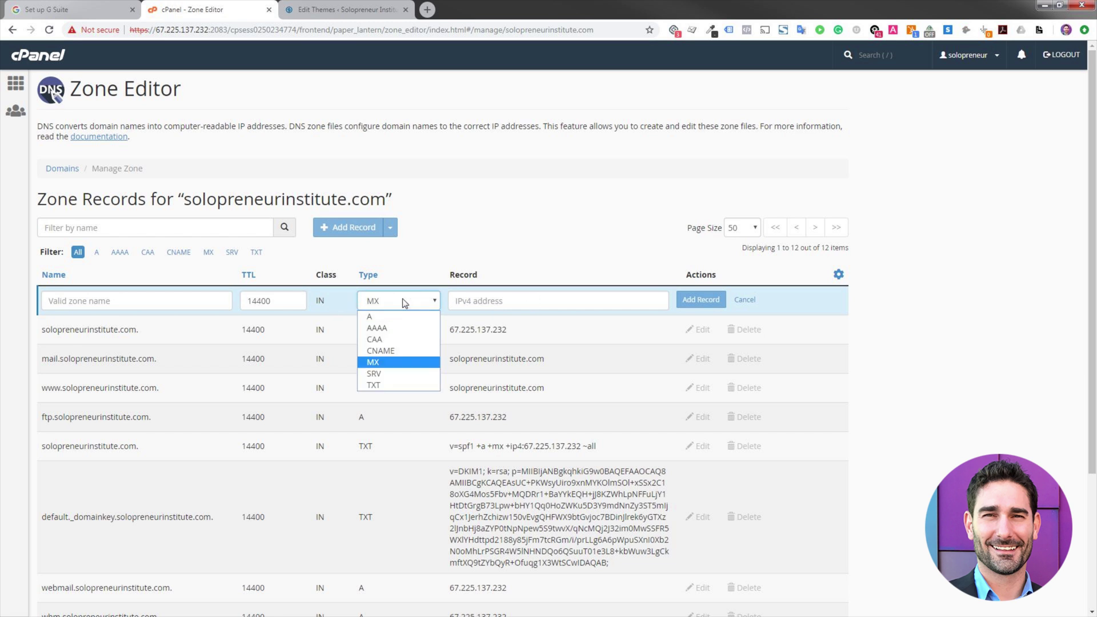
key(Return)
- Paste ASPMX.L.GOOGLE.COM as the destination and set priority 1
click(564, 324)
key(ctrl+v)
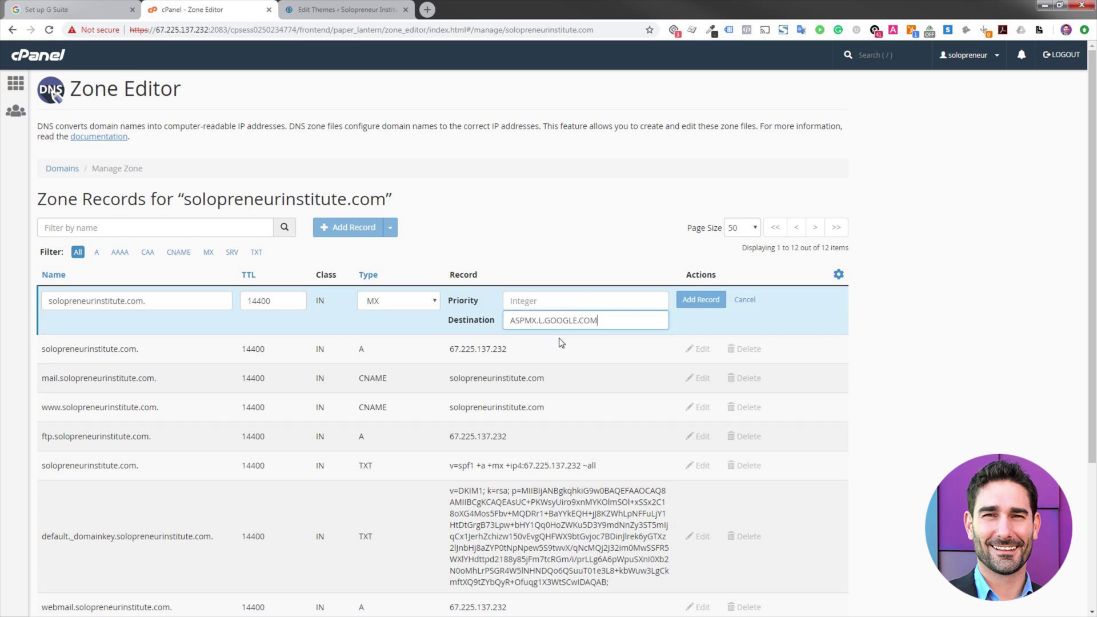
click(100, 7)
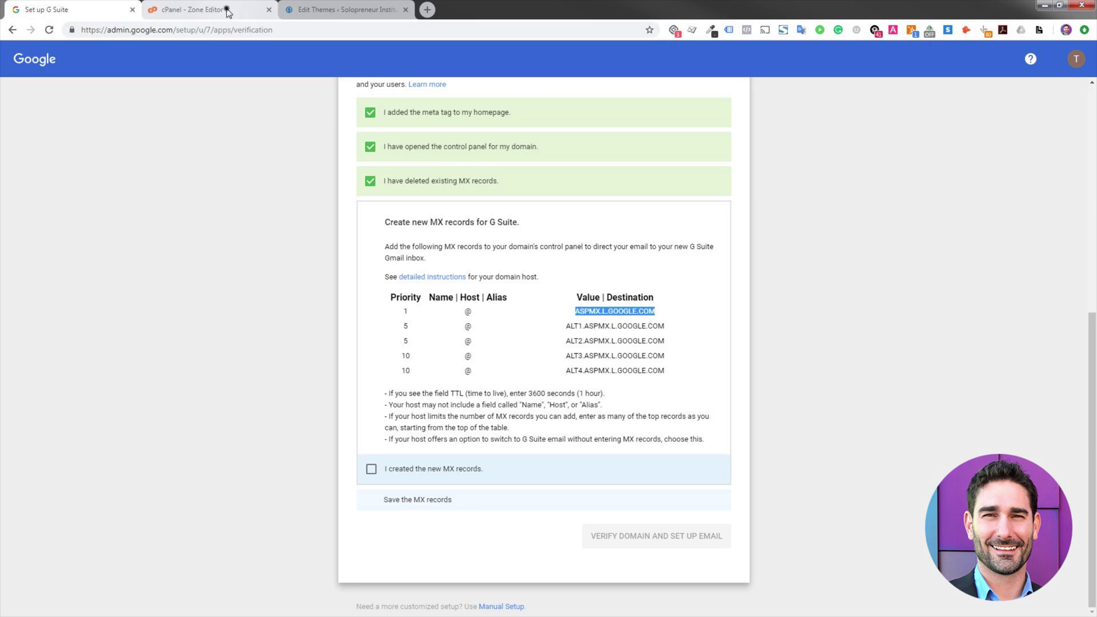
click(200, 9)
click(546, 301)
text(1)
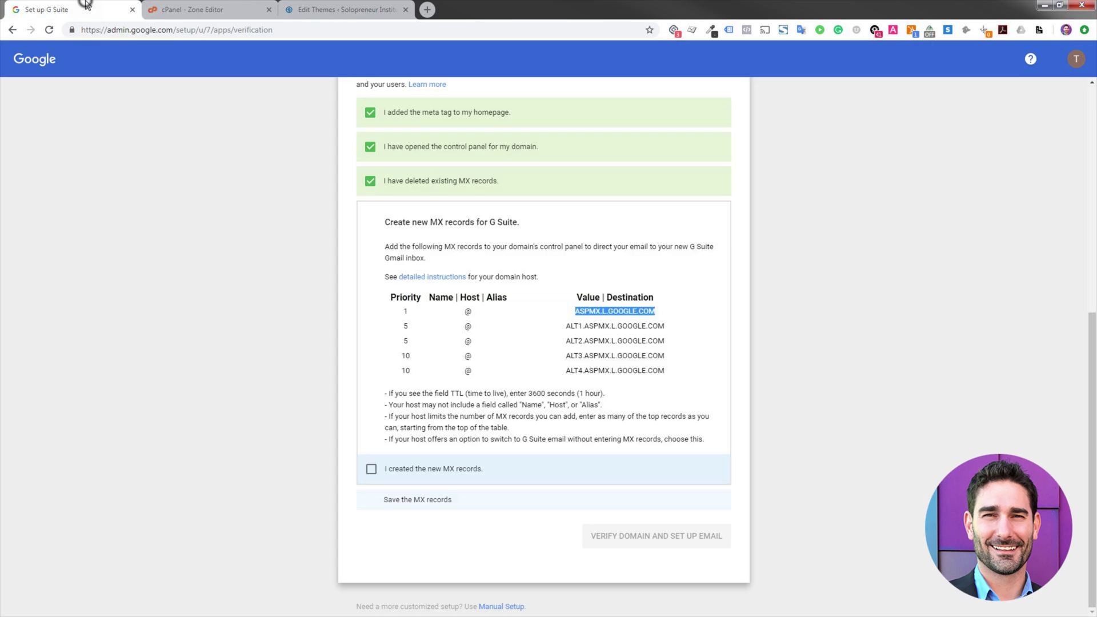
- Name the record solopreneurinstitute.com., change TTL from 14400 to 600, and add it
click(74, 9)
double_click(480, 311)
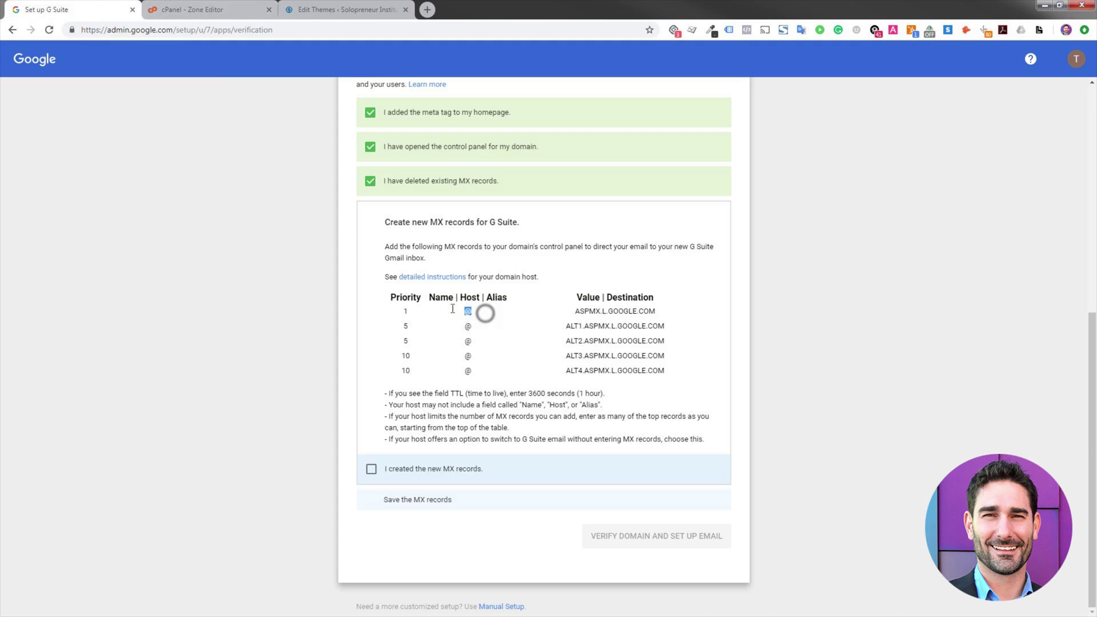
click(214, 7)
drag(137, 349, 177, 297)
key(ctrl+c)
triple_click(176, 297)
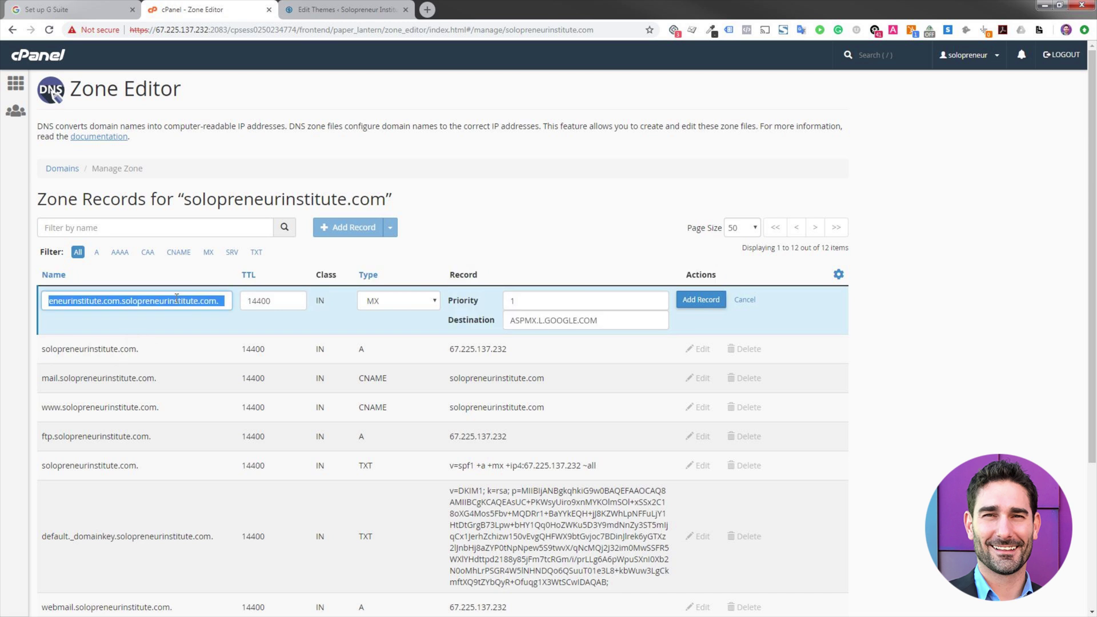
key(ctrl+v)
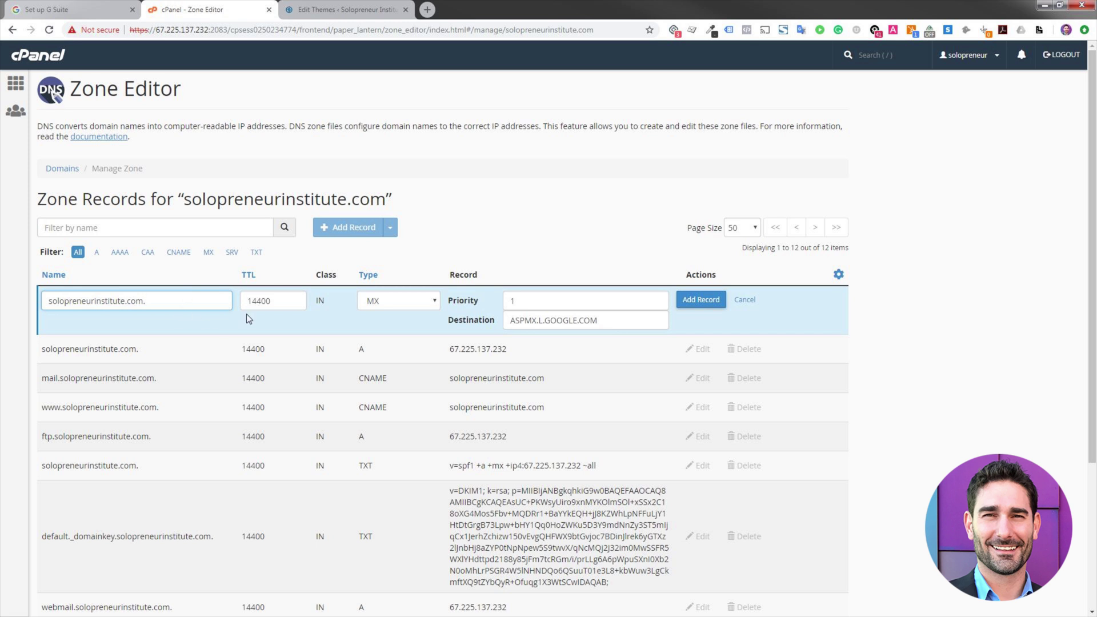
double_click(264, 301)
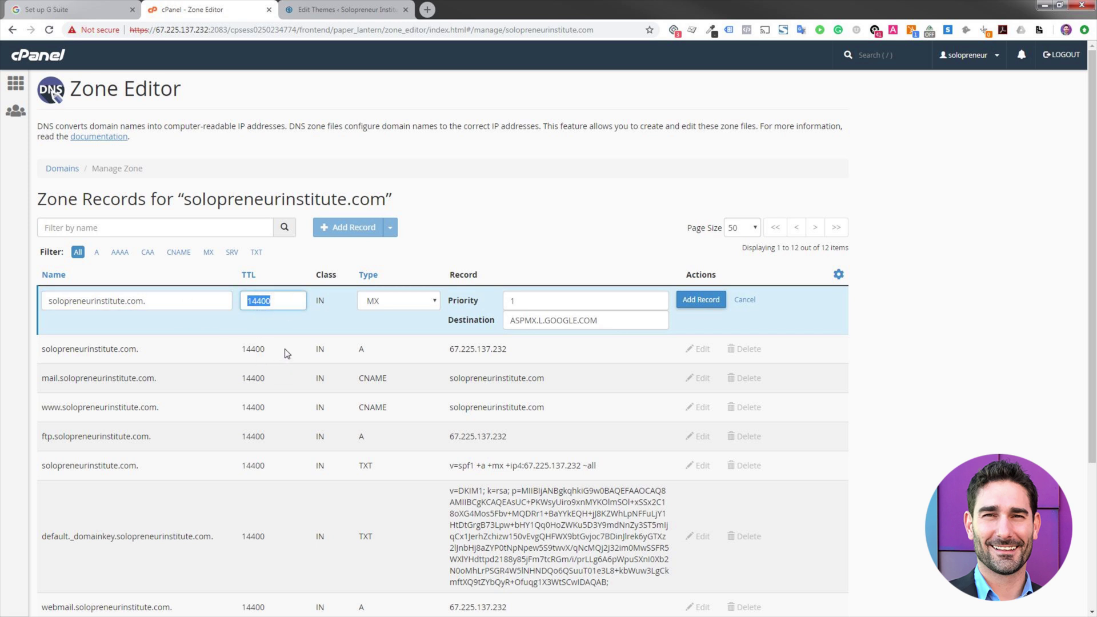
text(600)
click(557, 185)
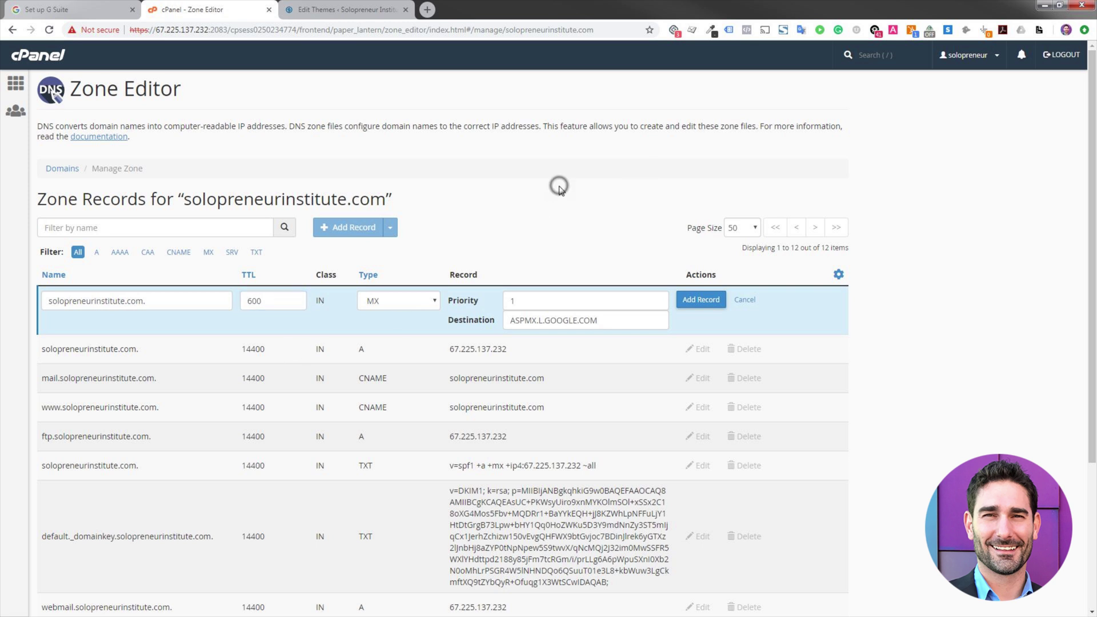
click(700, 299)
- Compare the zone's MX rows (priorities 1, 5, 5, 10, 10) against the G Suite table through ALT4.ASPMX.L.GOOGLE.COM
scroll(553, 274, down, 3)
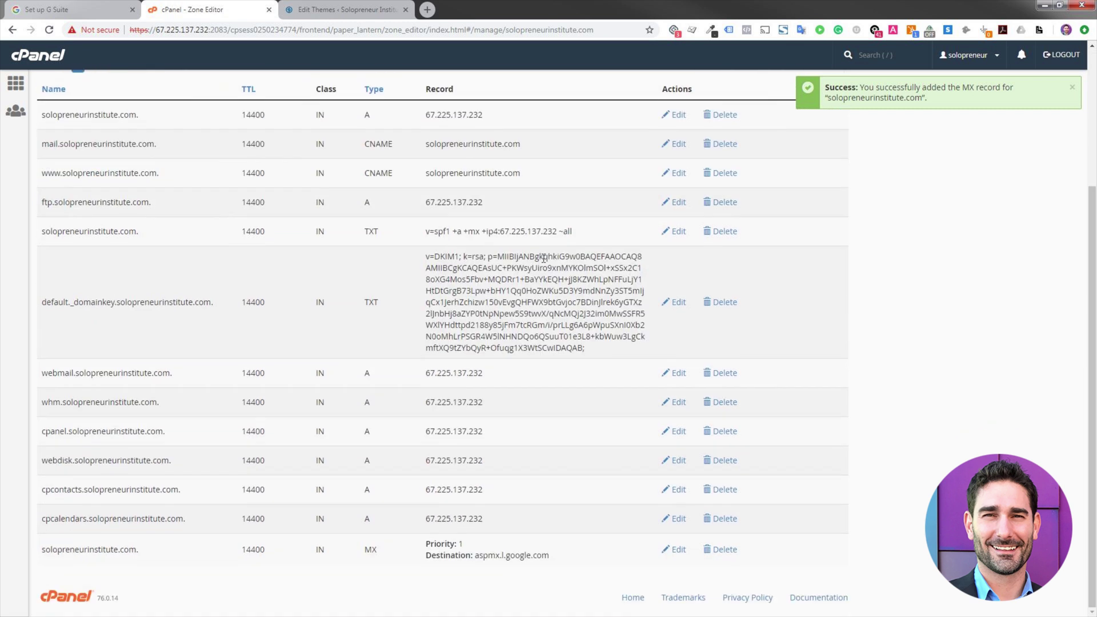
drag(575, 561, 80, 563)
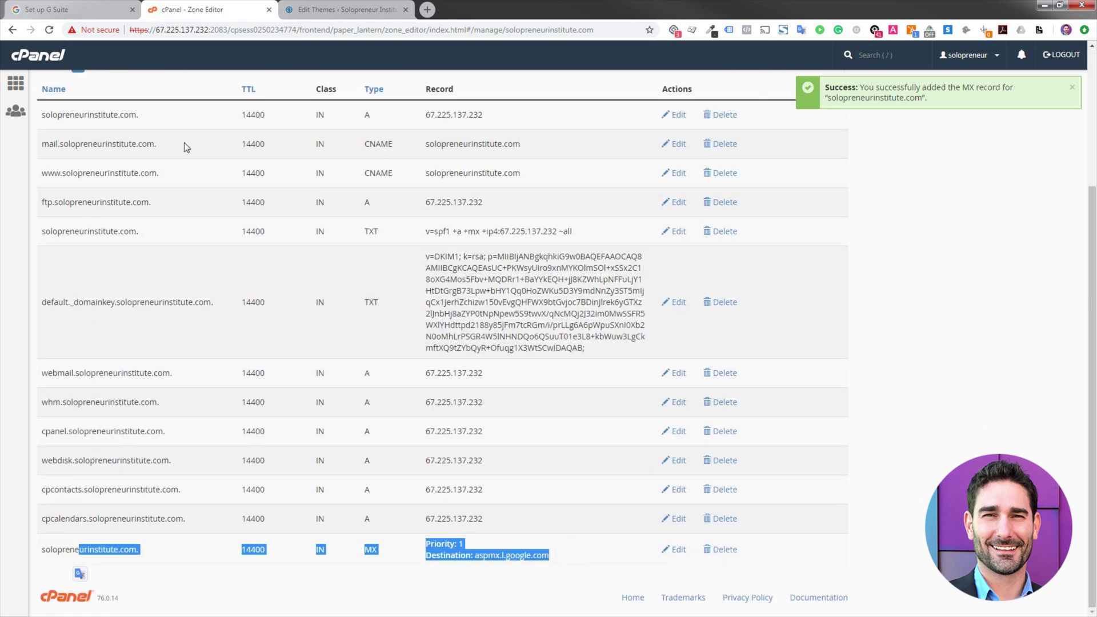
click(343, 9)
click(50, 8)
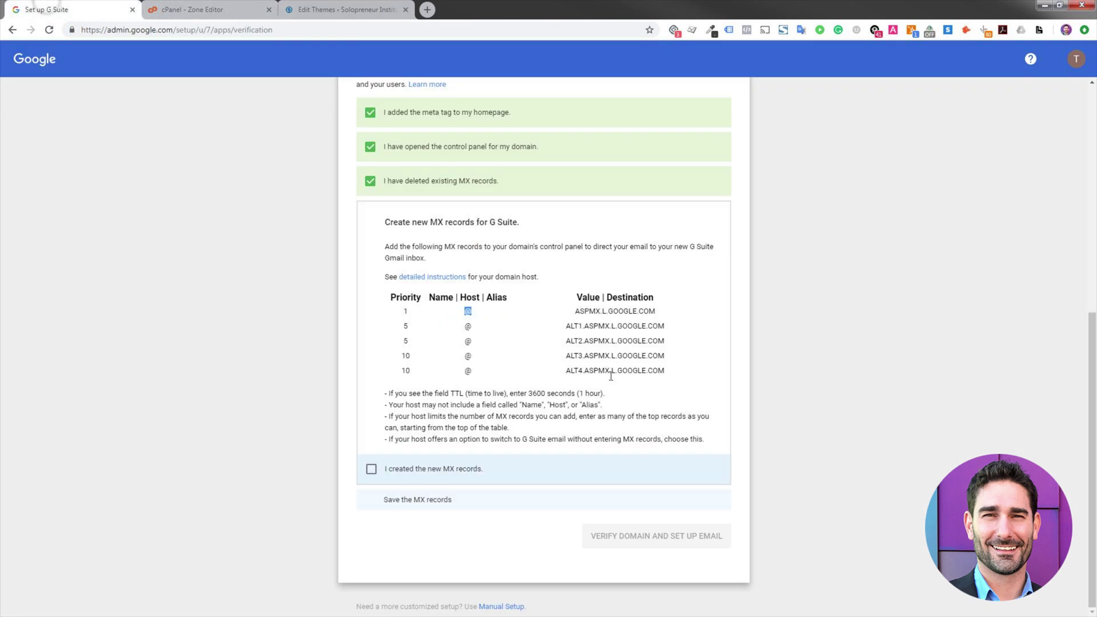
triple_click(681, 372)
double_click(405, 312)
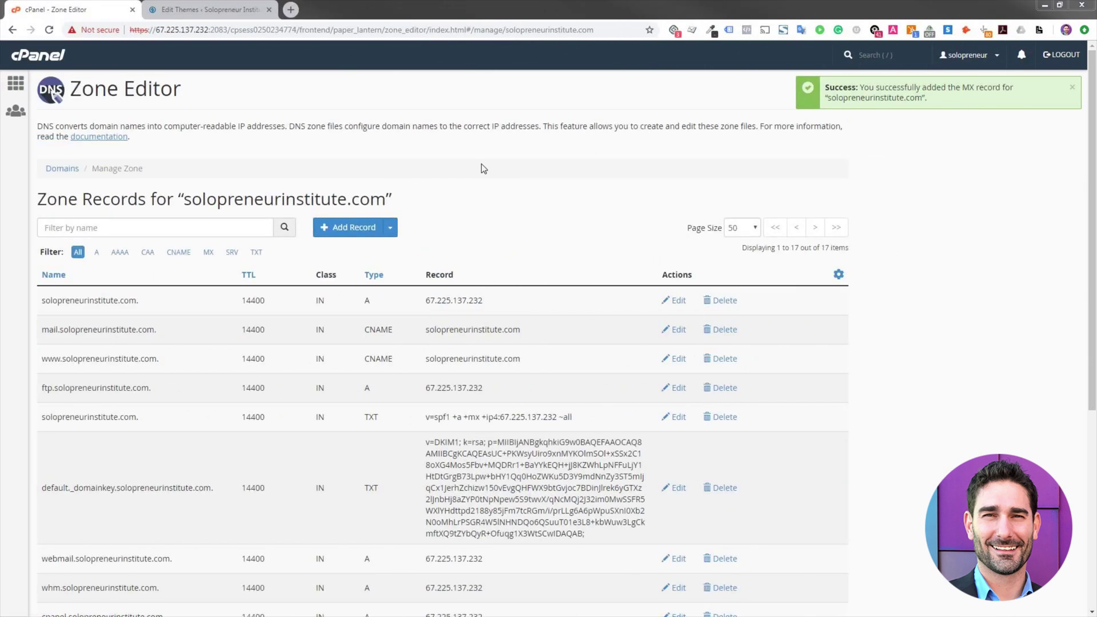
click(548, 171)
scroll(548, 342, down, 6)
drag(604, 548, 299, 436)
click(496, 412)
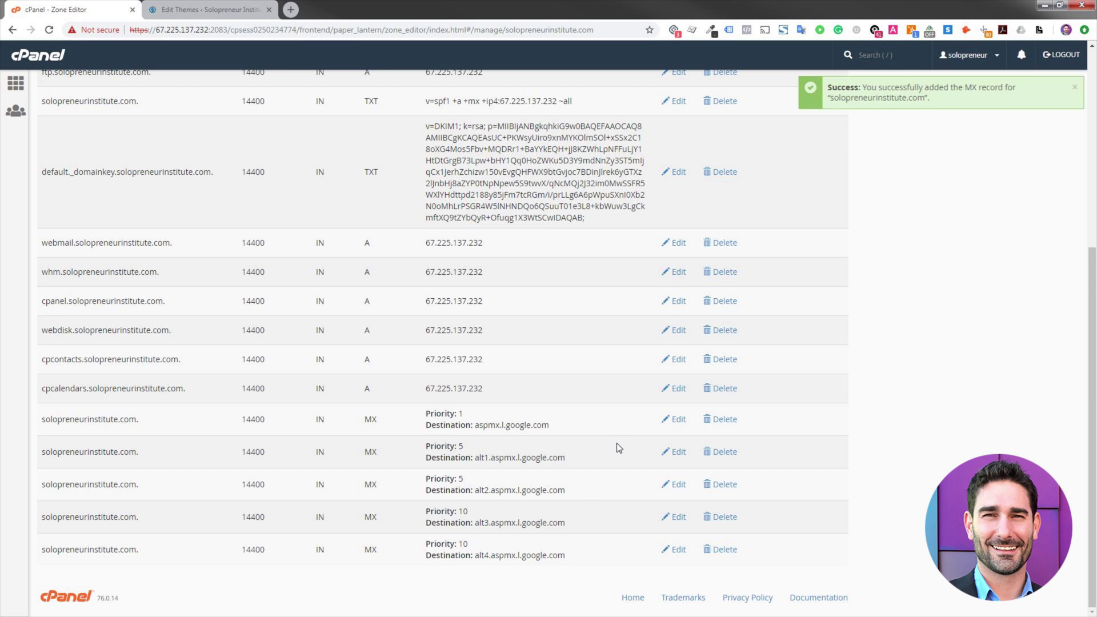
scroll(306, 509, up, 6)
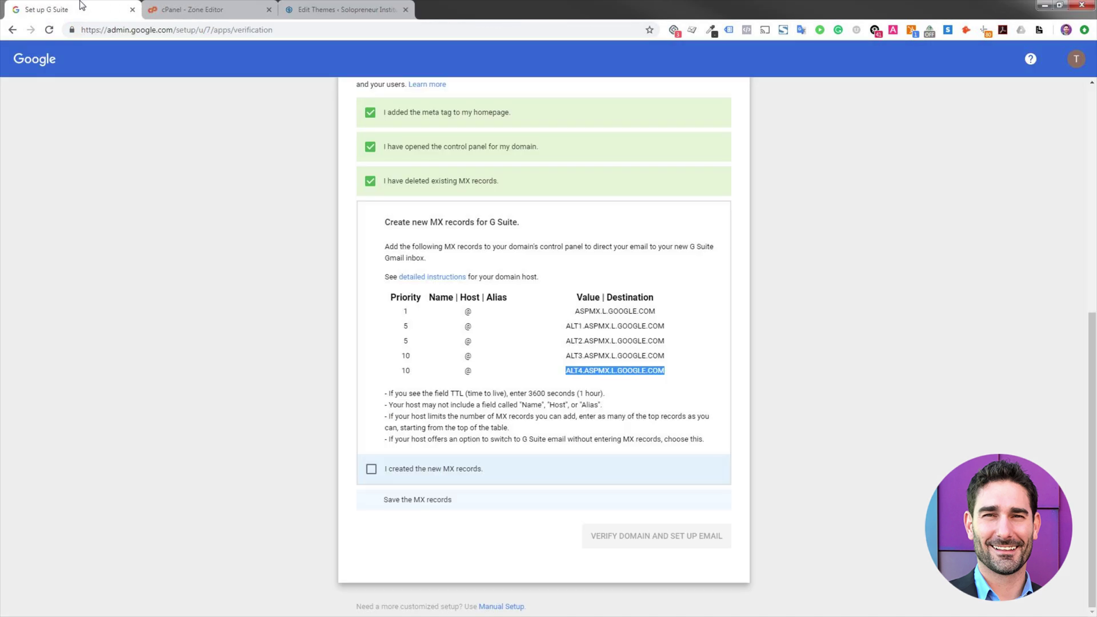
- Tick 'I created the new MX records' and 'I saved the MX records', then start VERIFY DOMAIN AND SET UP EMAIL
click(121, 233)
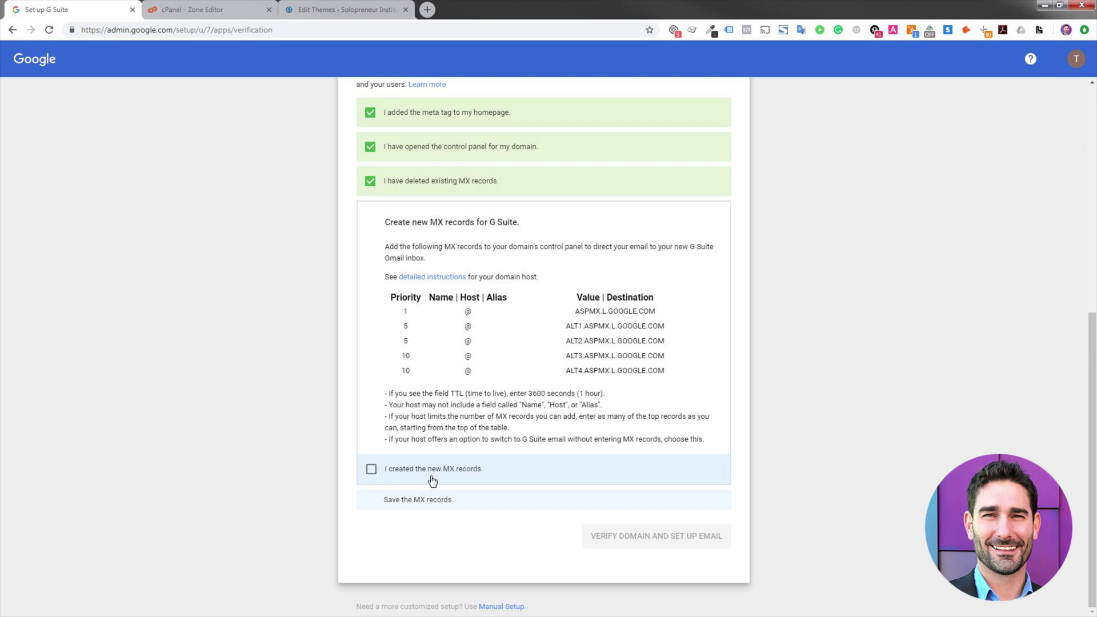
click(423, 471)
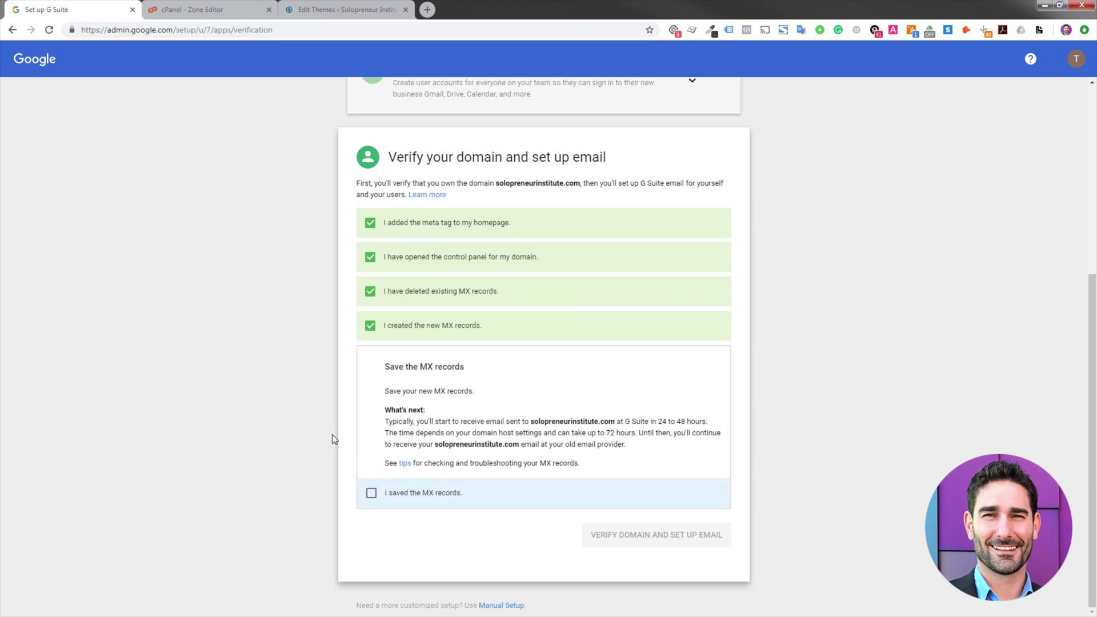
click(409, 501)
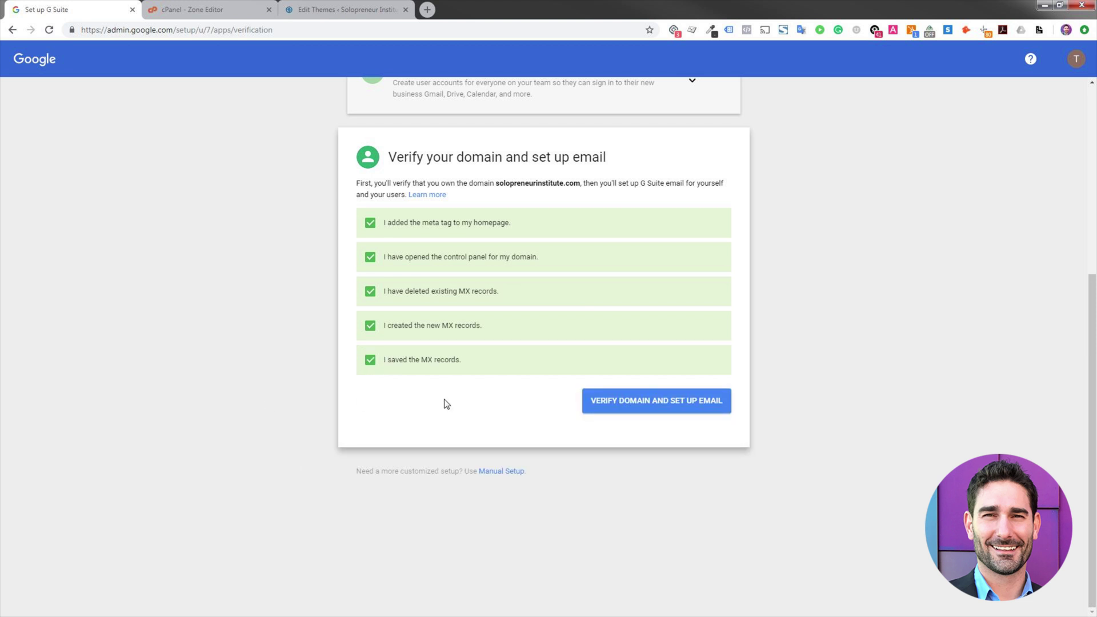
click(655, 401)
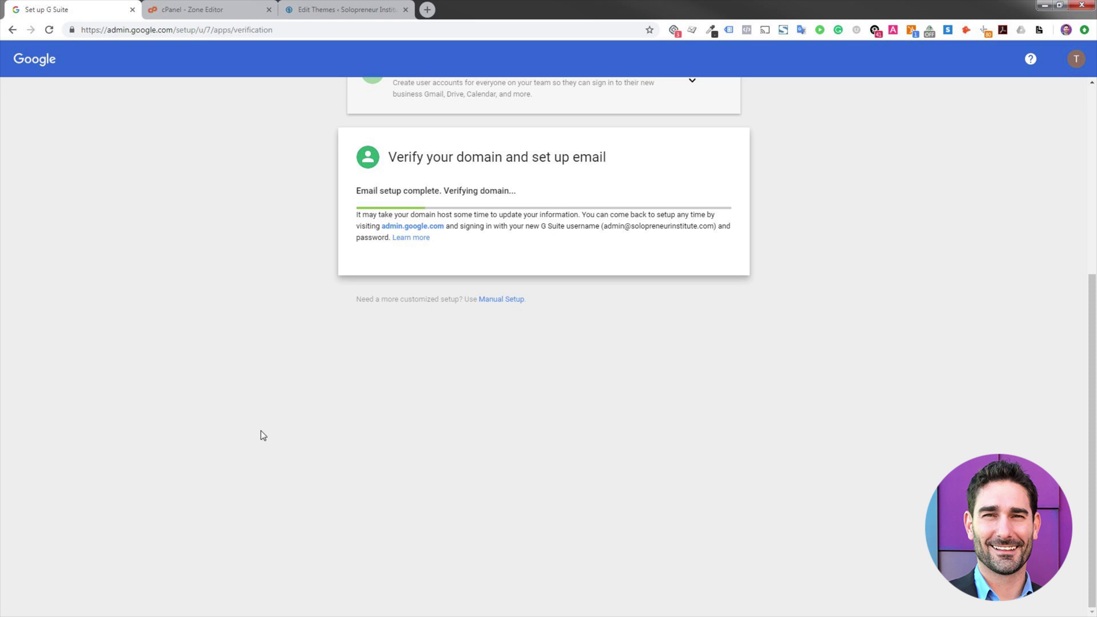
- Recheck the cPanel MX records while G Suite finishes verifying and reports 'You're all set'
click(240, 10)
scroll(395, 496, down, 4)
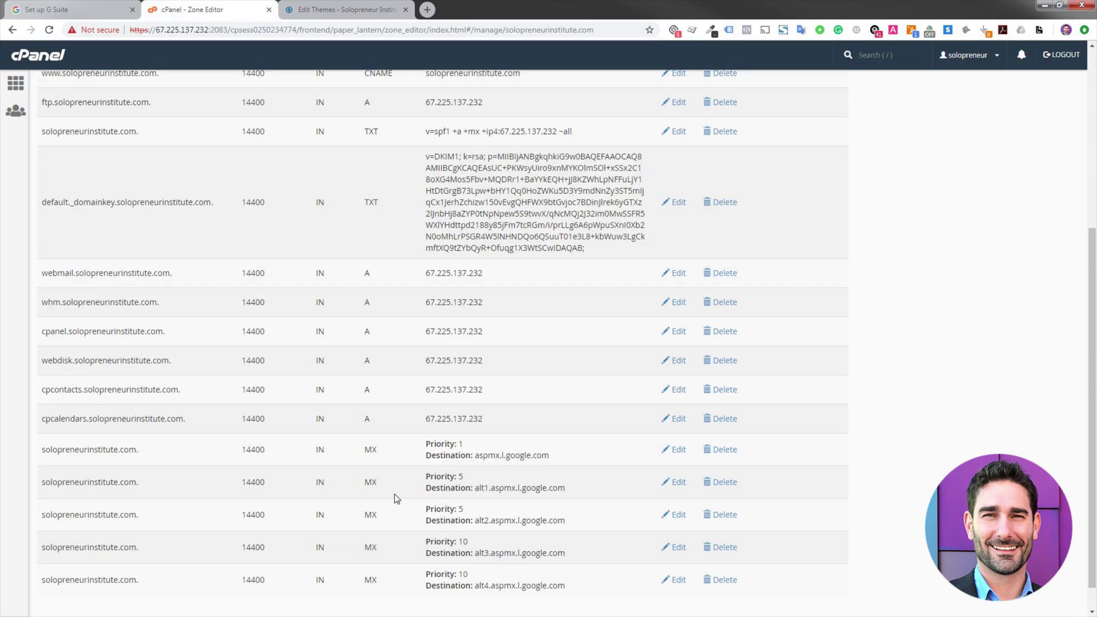
click(29, 7)
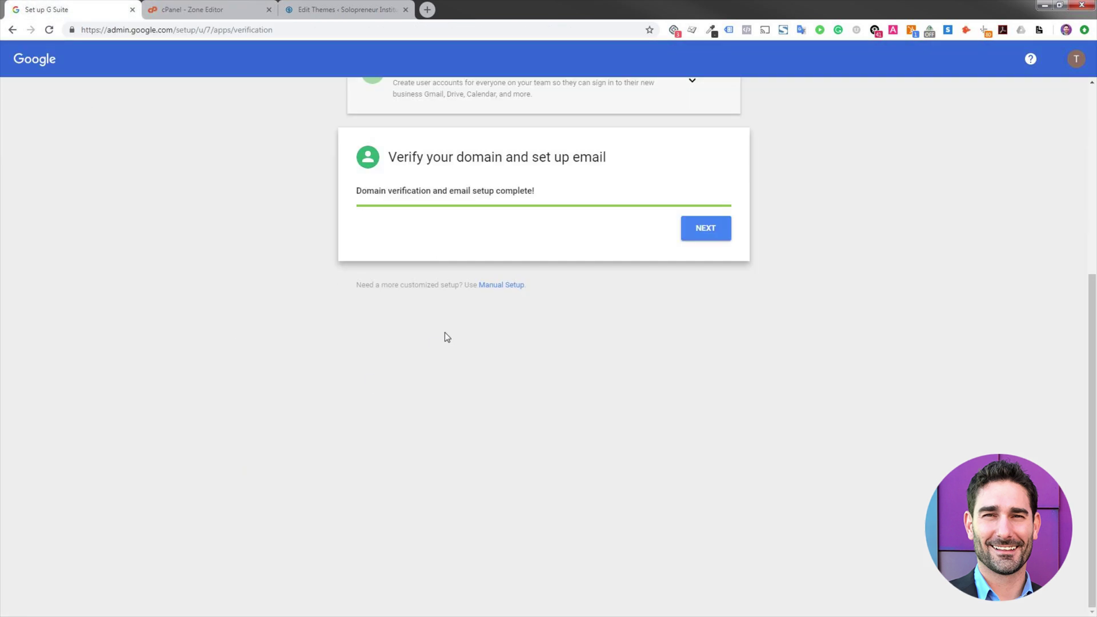
click(206, 9)
scroll(228, 487, down, 1)
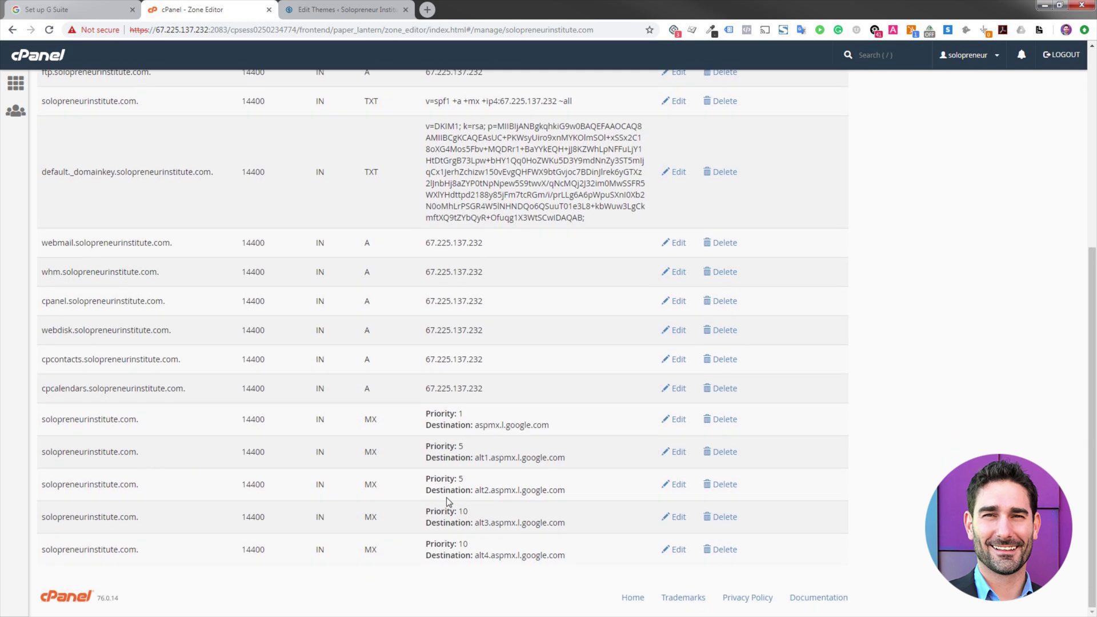
click(100, 7)
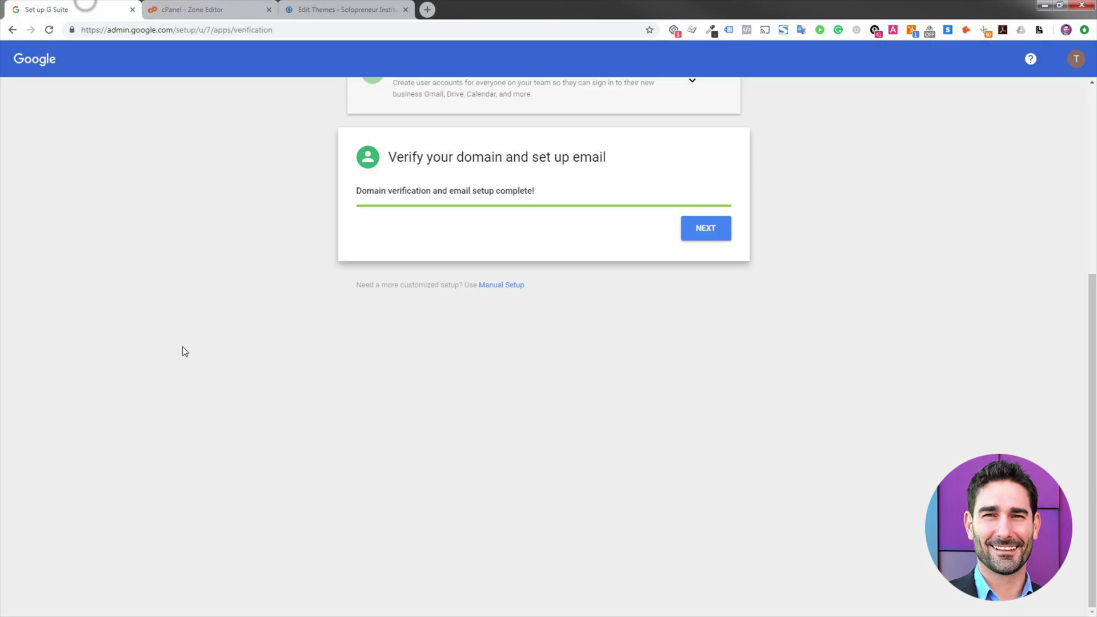
- Move past the completed verification into the Admin console and open the Users list
click(711, 231)
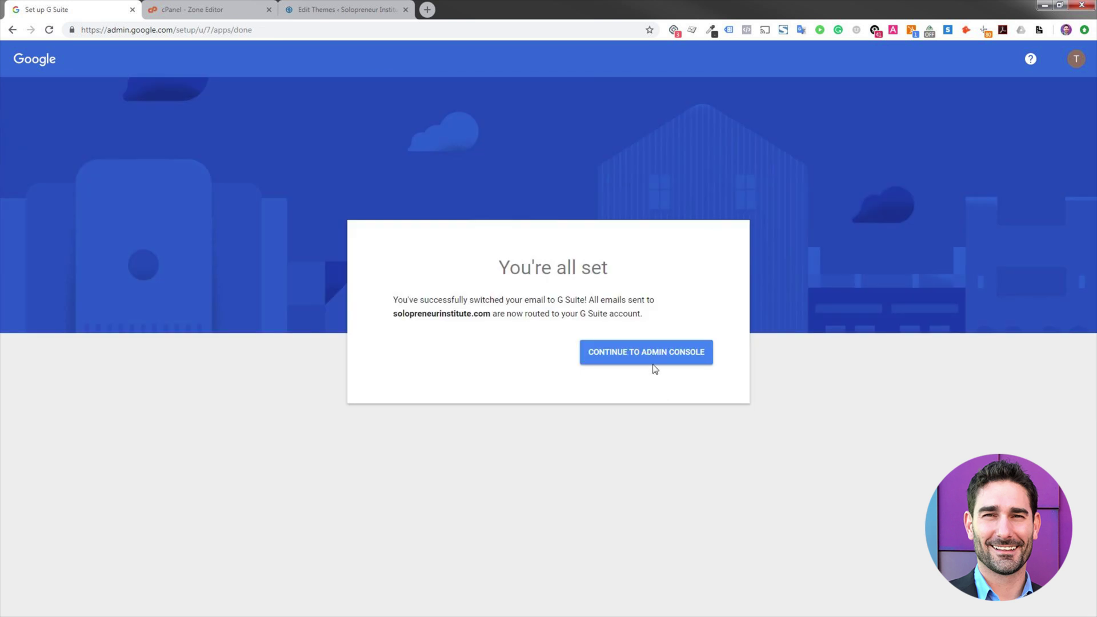
click(647, 361)
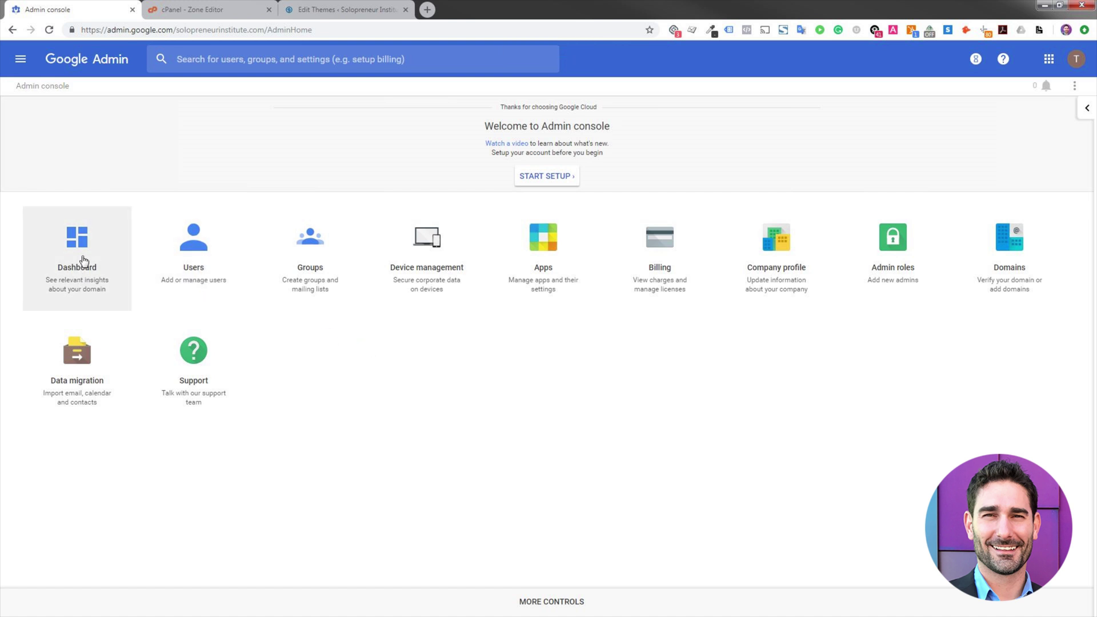
click(206, 257)
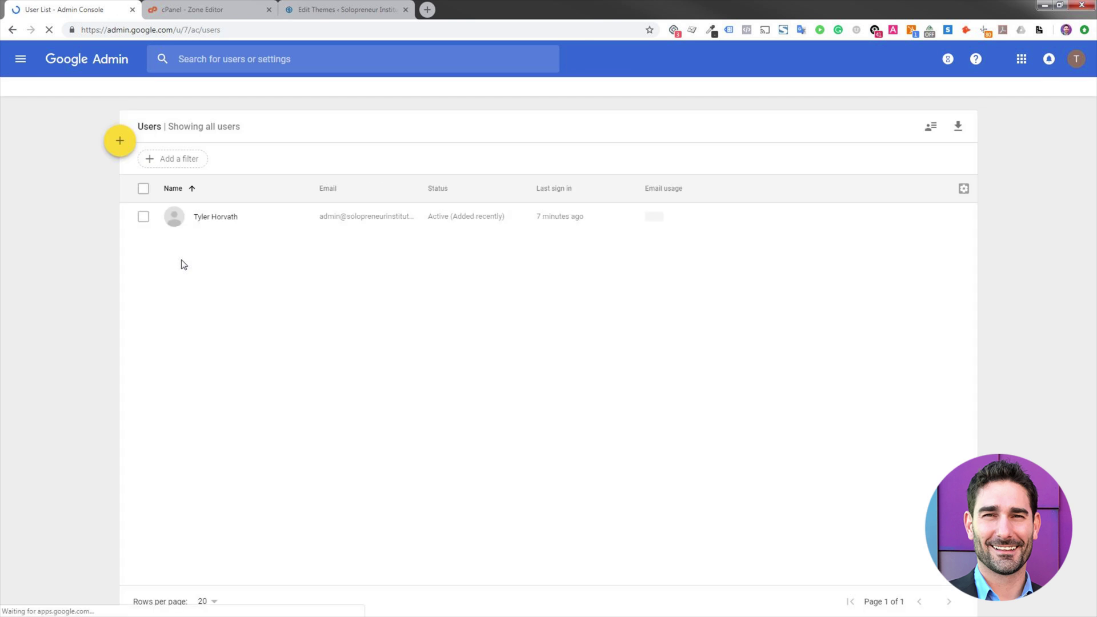
- Add a new user with the person's first and last name and send the account transfer request
mouse_move(121, 141)
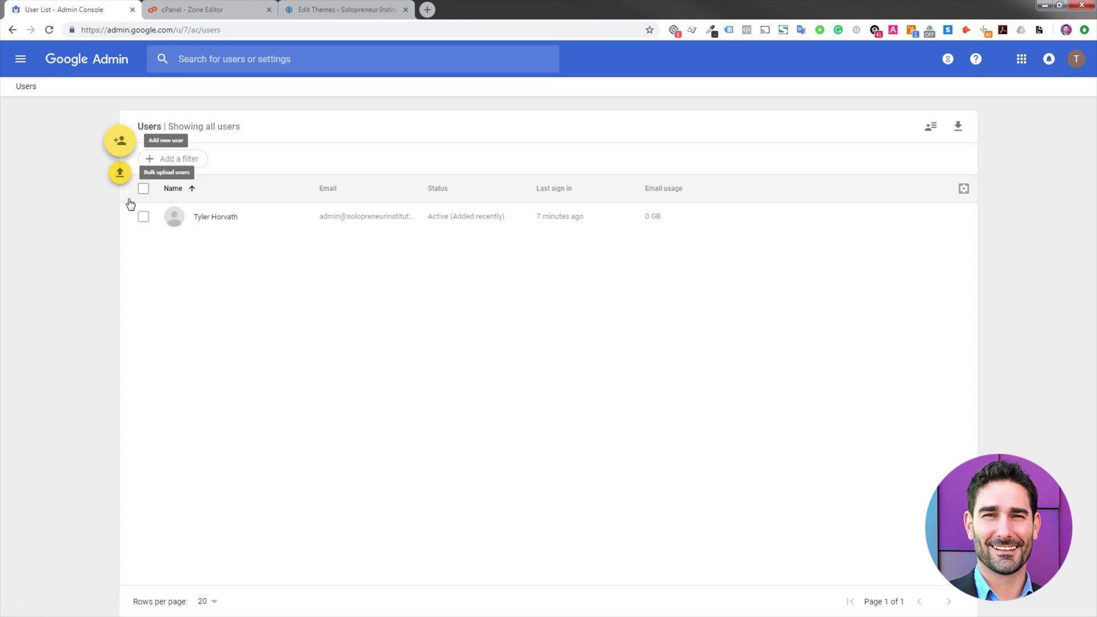
click(122, 142)
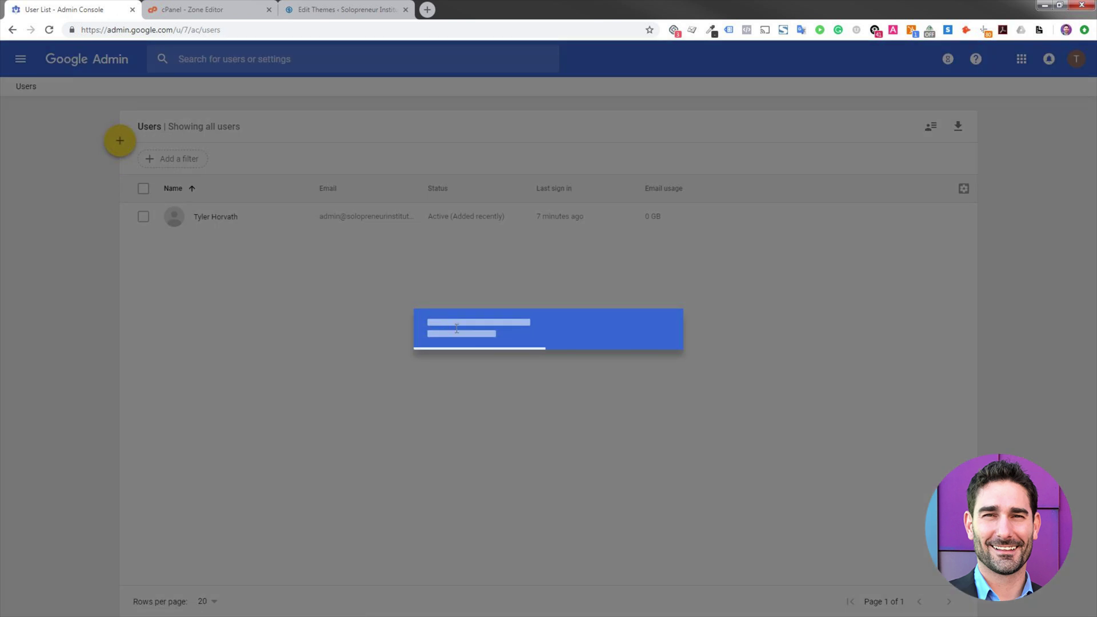
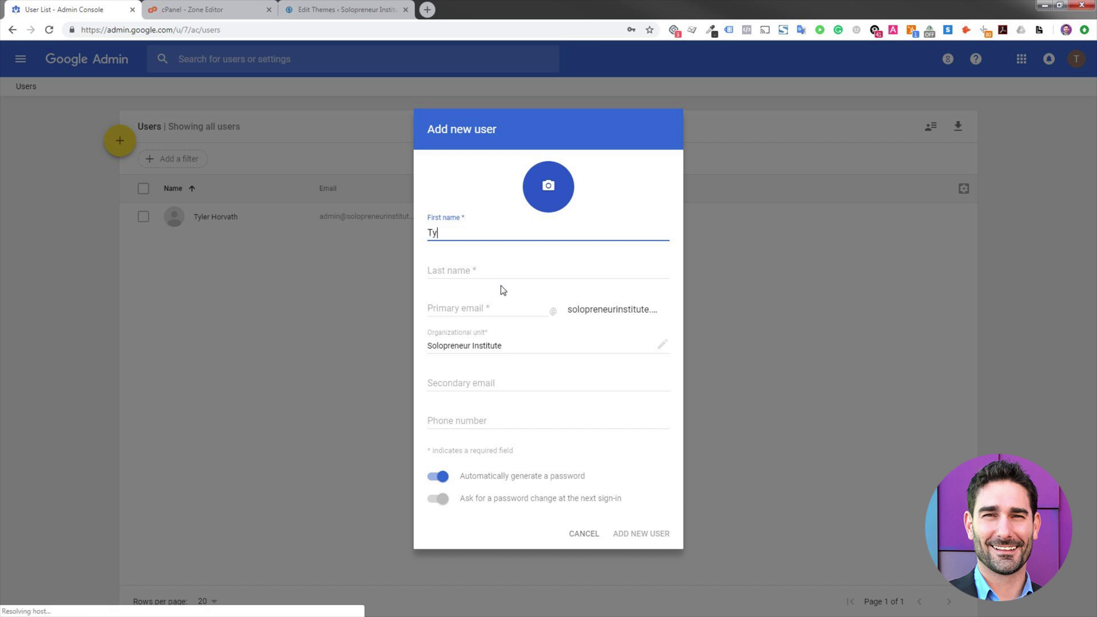
key(Tab)
key(Tab)
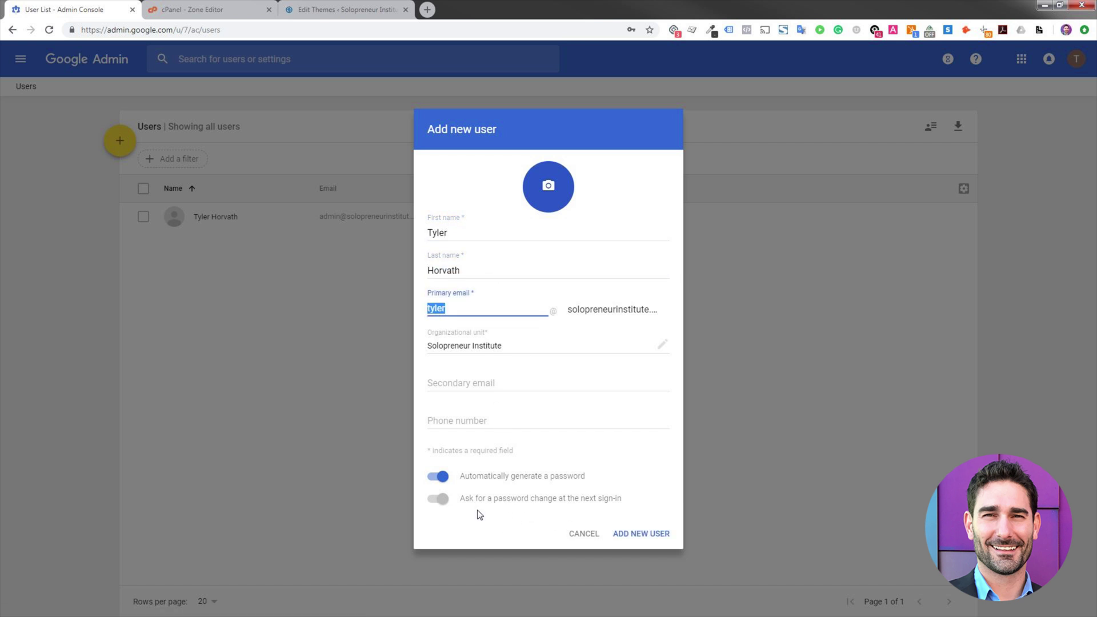
click(657, 534)
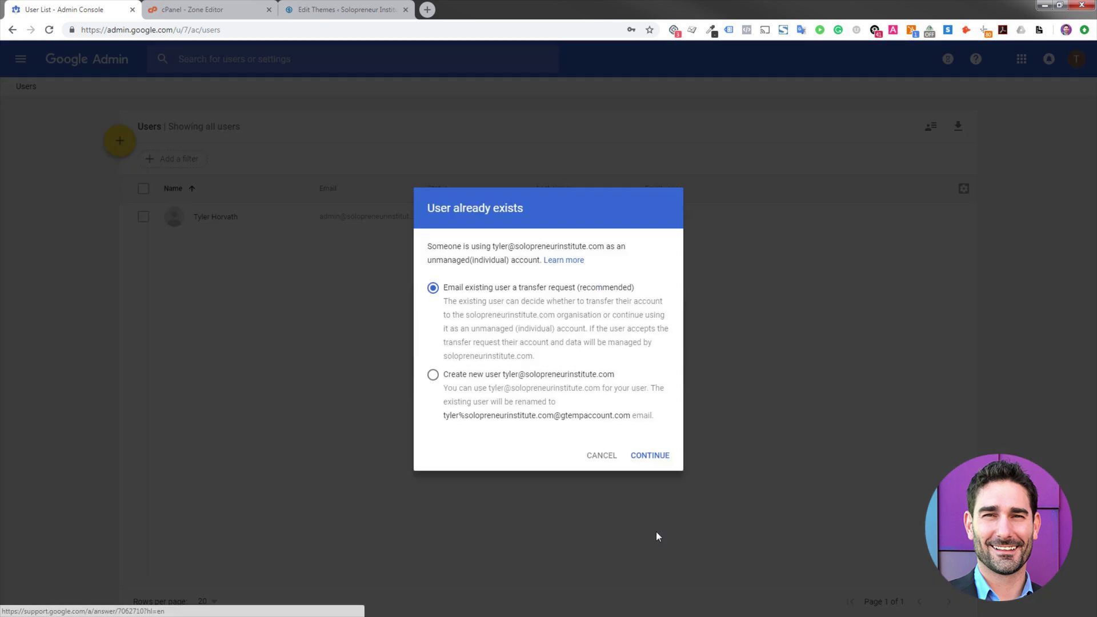
click(649, 454)
click(658, 371)
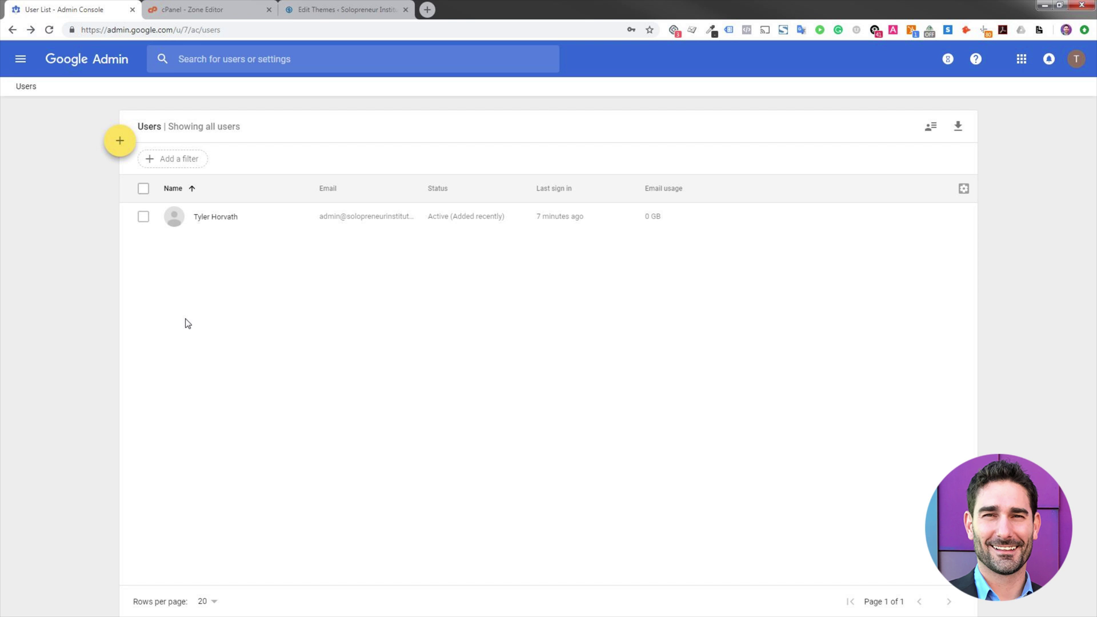
- Browse the Admin console menu and open the Dashboard showing the alerts-contact Insights card
click(21, 60)
mouse_move(84, 163)
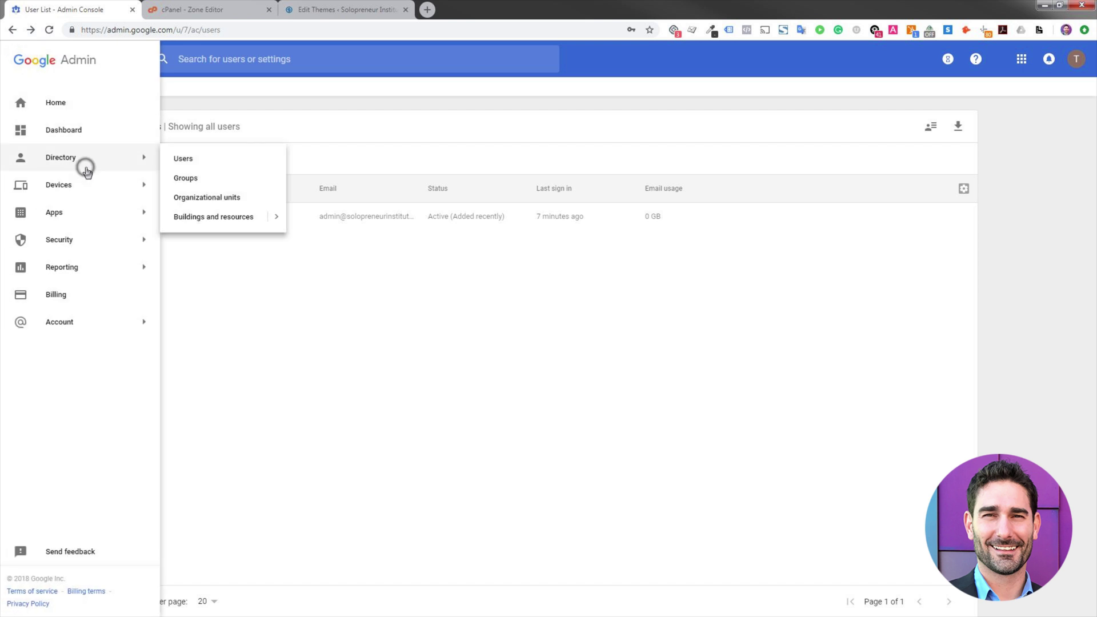
click(167, 158)
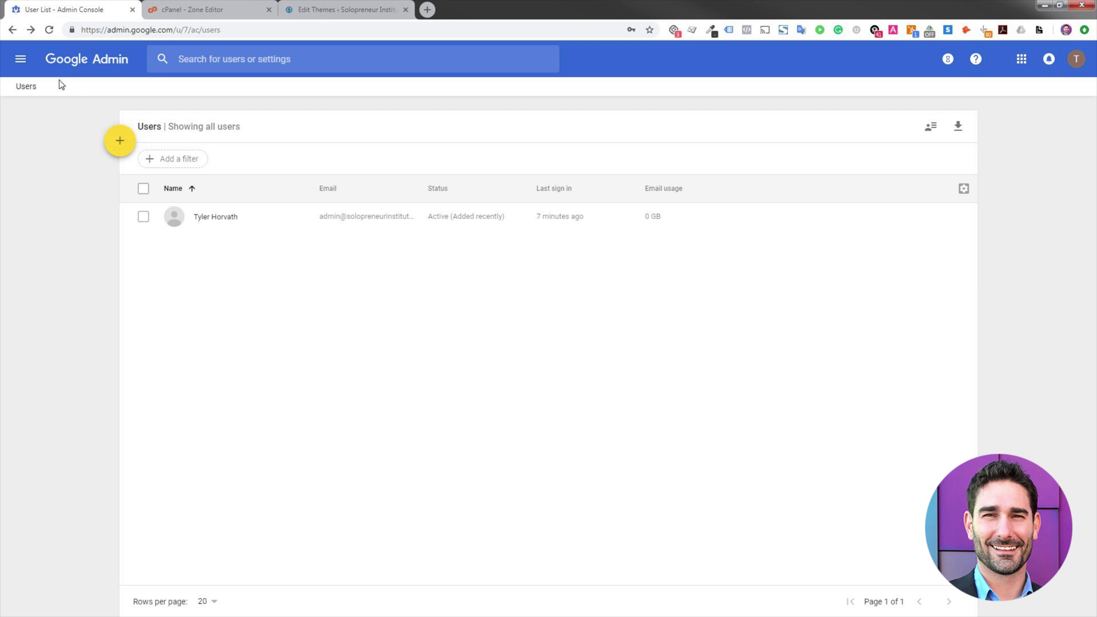
click(22, 61)
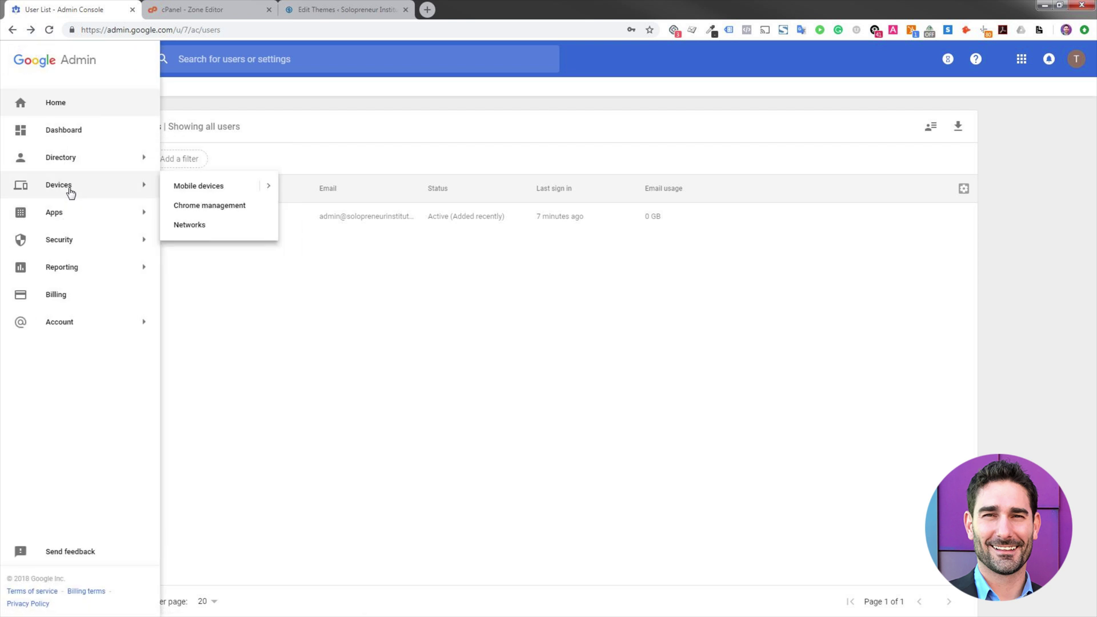
mouse_move(78, 229)
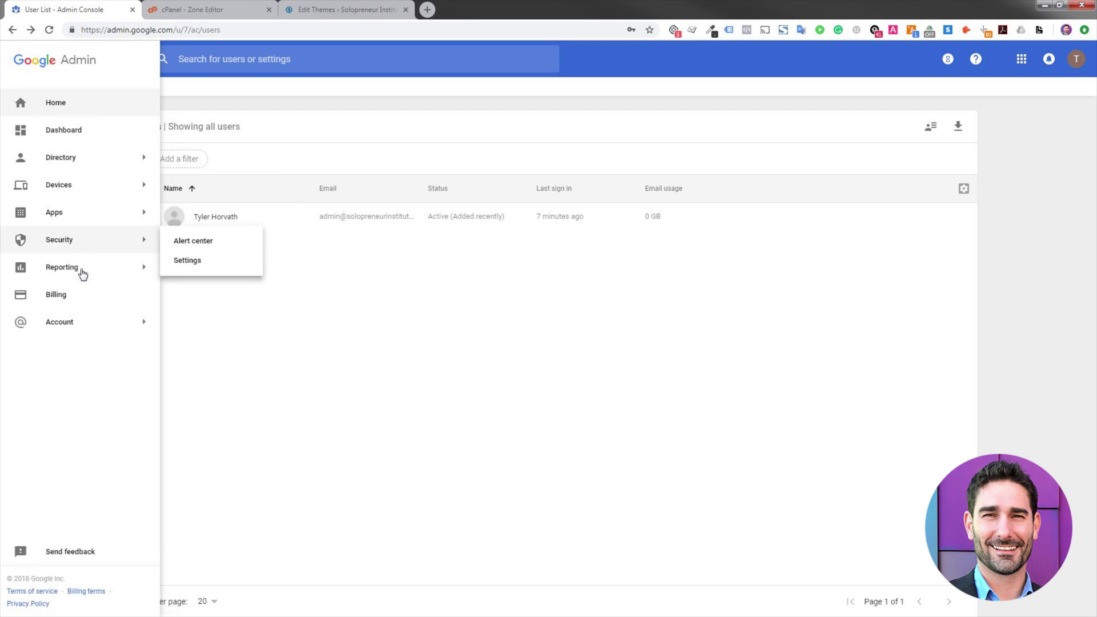
mouse_move(84, 276)
click(71, 133)
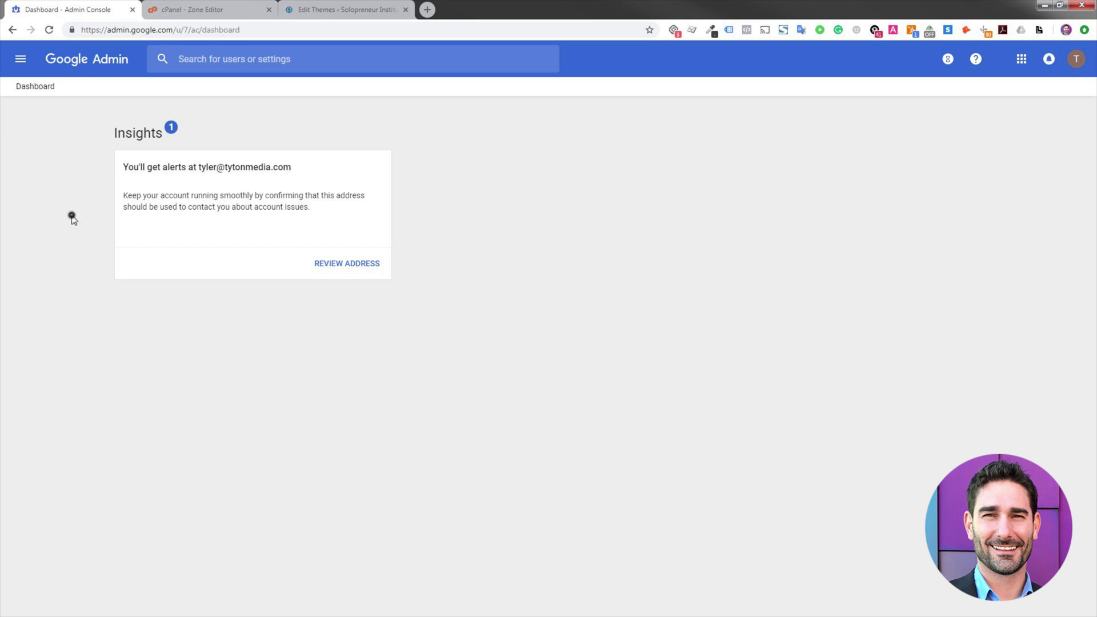
click(78, 265)
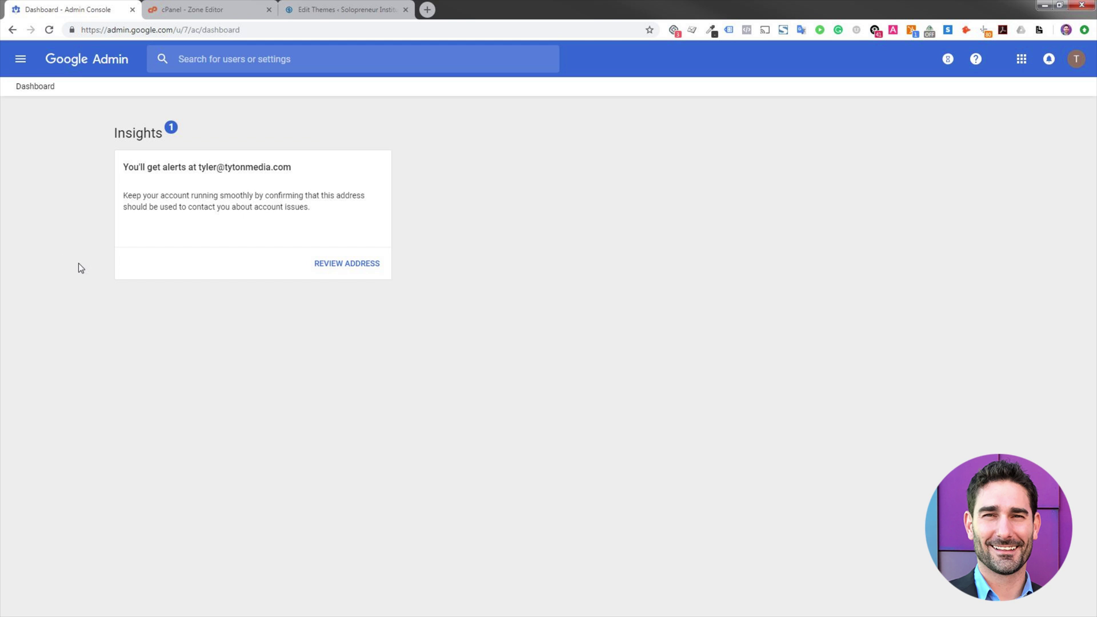